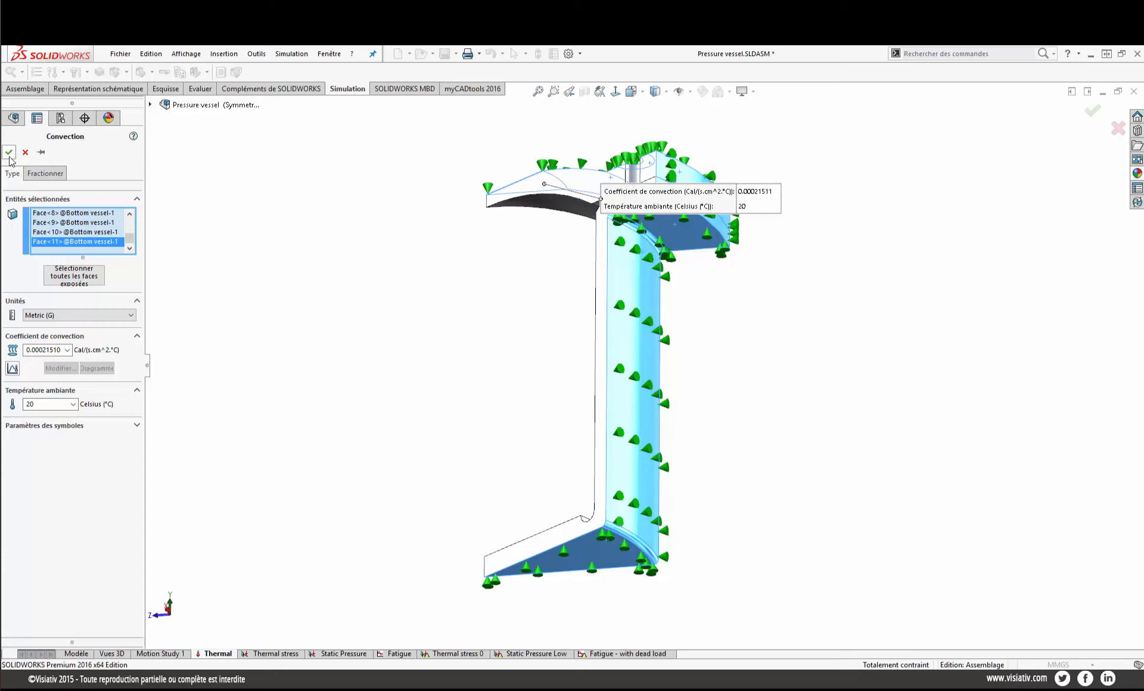
- Discard the open convection load and assign the inner faces of the lid and bottom vessel to a heat flux load
click(25, 154)
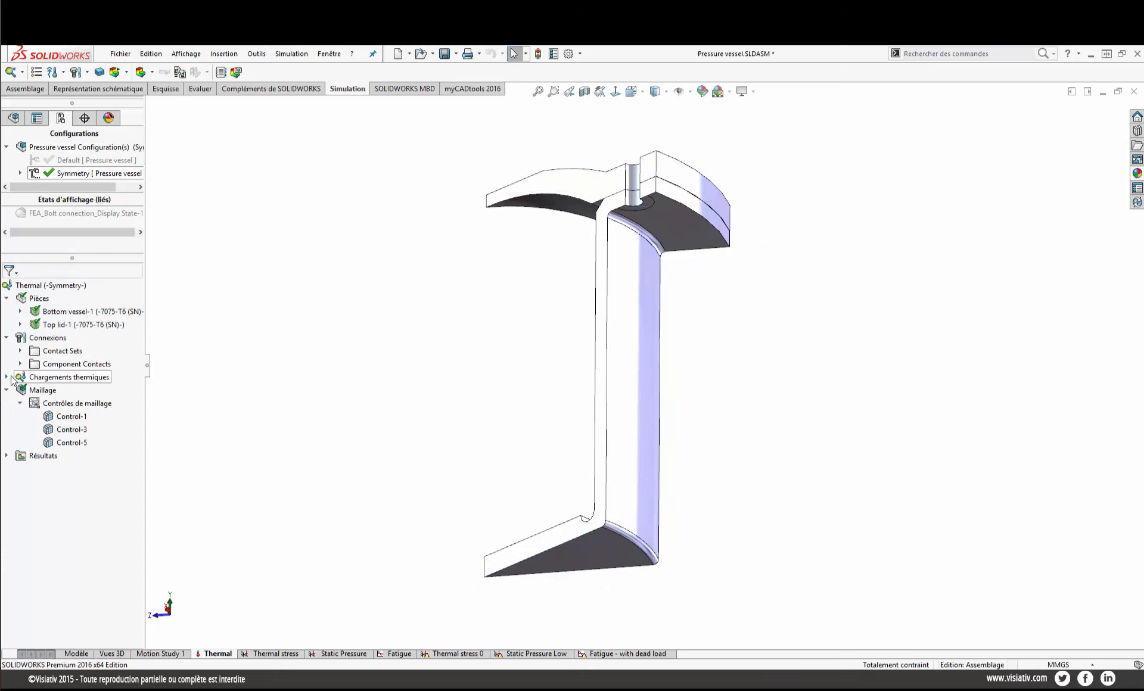
right_click(33, 377)
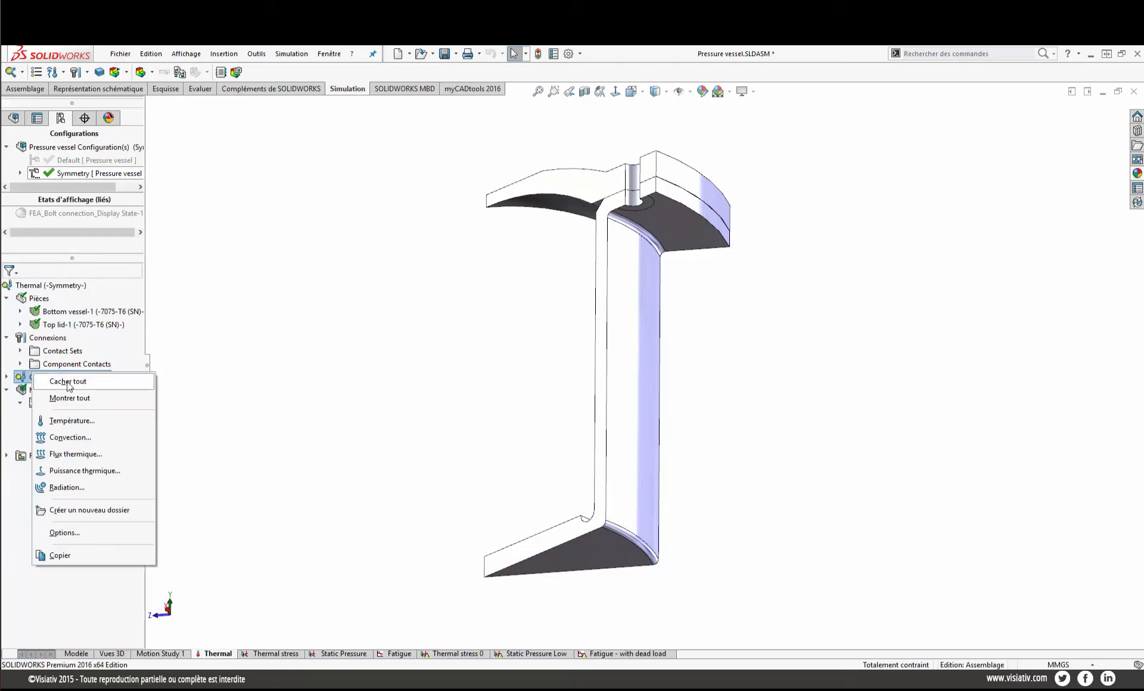
click(77, 455)
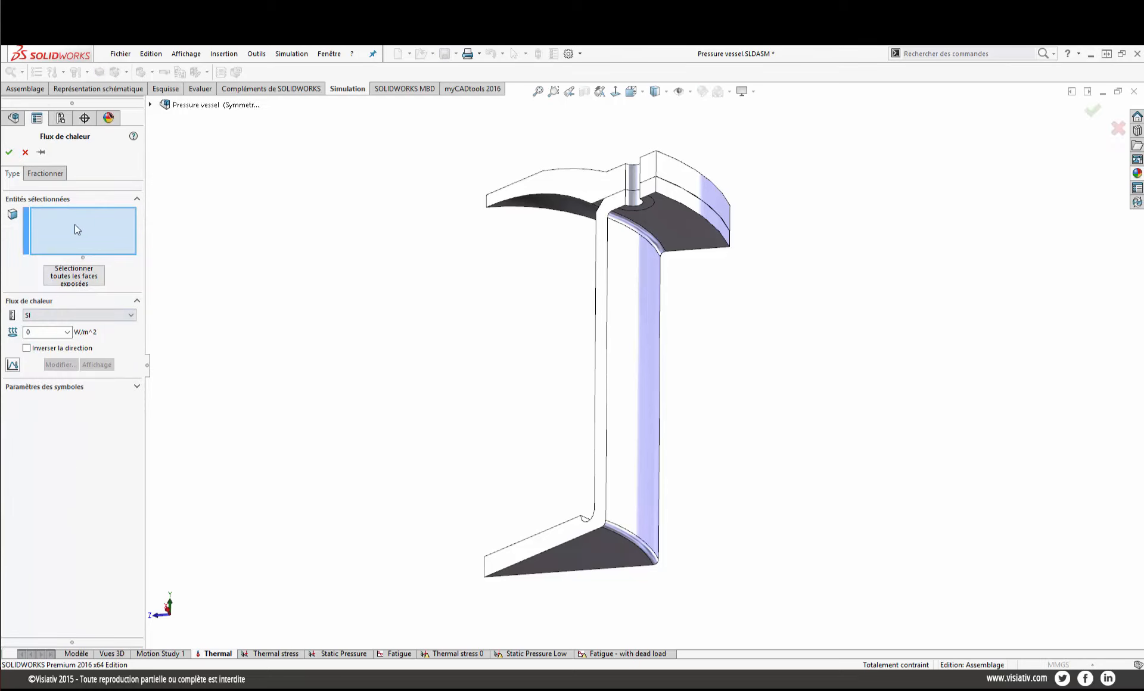
middle_drag(419, 312, 530, 213)
click(531, 213)
click(552, 234)
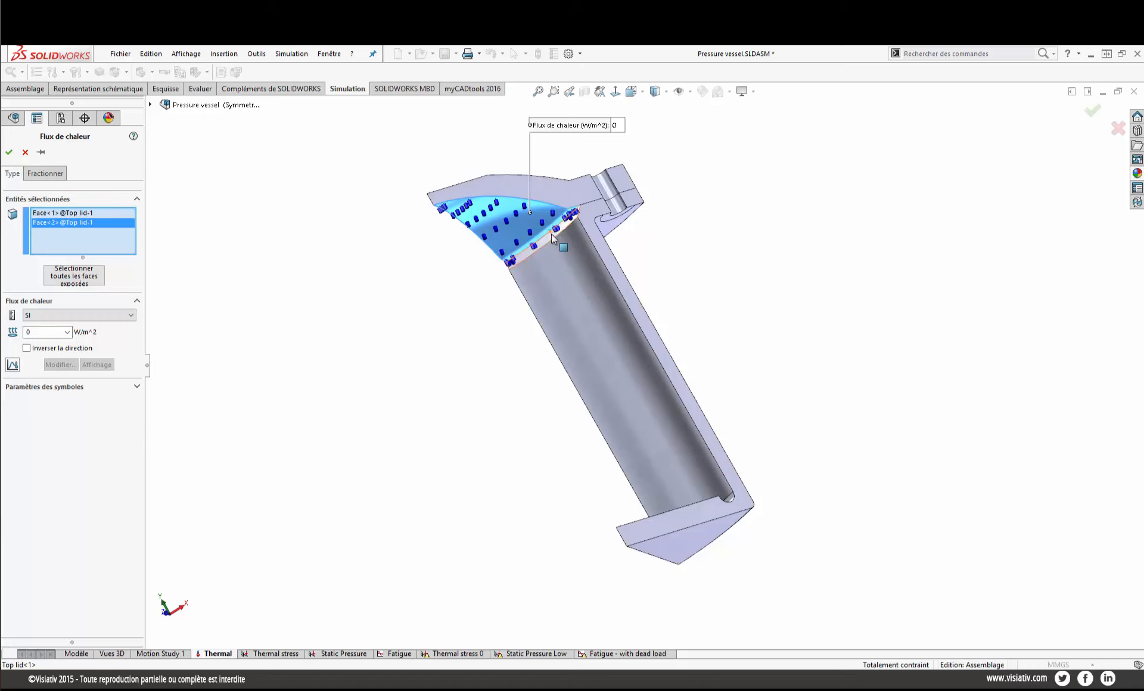
click(566, 267)
click(566, 267)
middle_drag(631, 372, 703, 484)
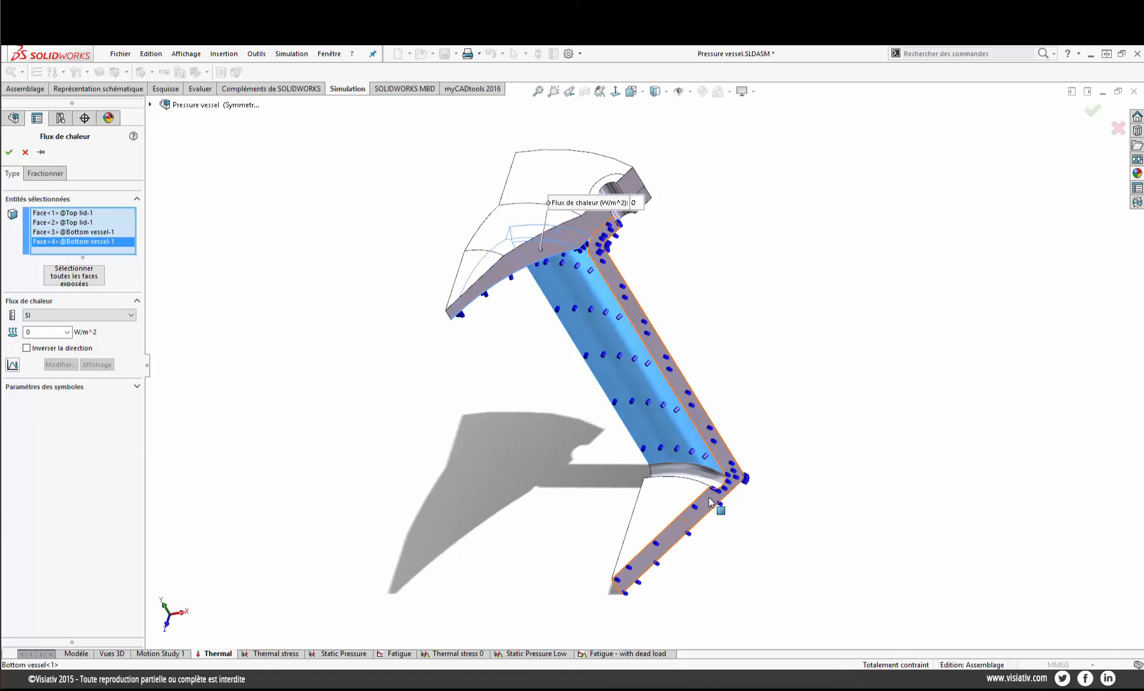
click(701, 484)
click(693, 498)
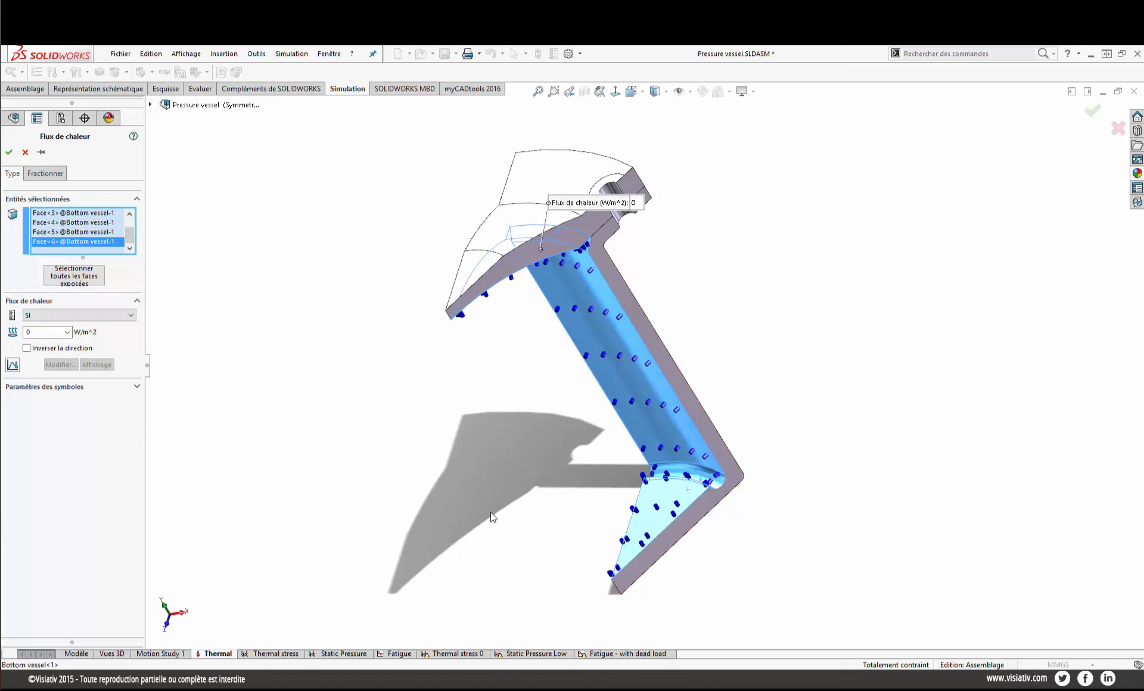
- Try a heat flux of 1500 W/m^2 with a temperature curve on the selected inner faces
click(42, 332)
text(1500)
click(13, 365)
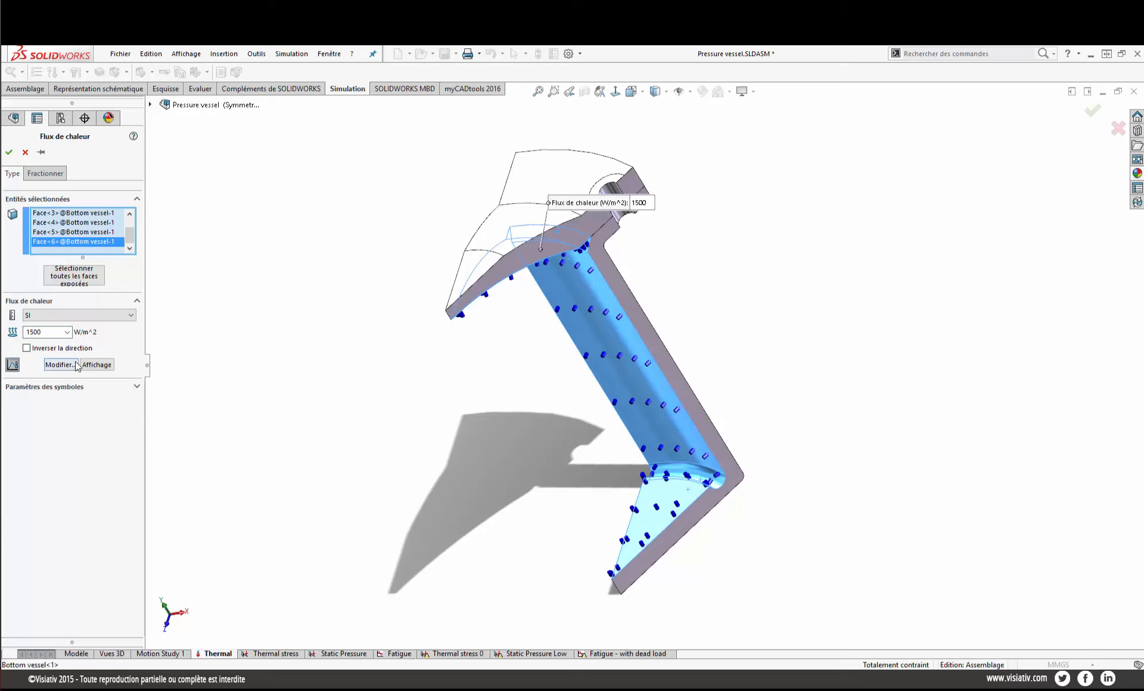
click(60, 364)
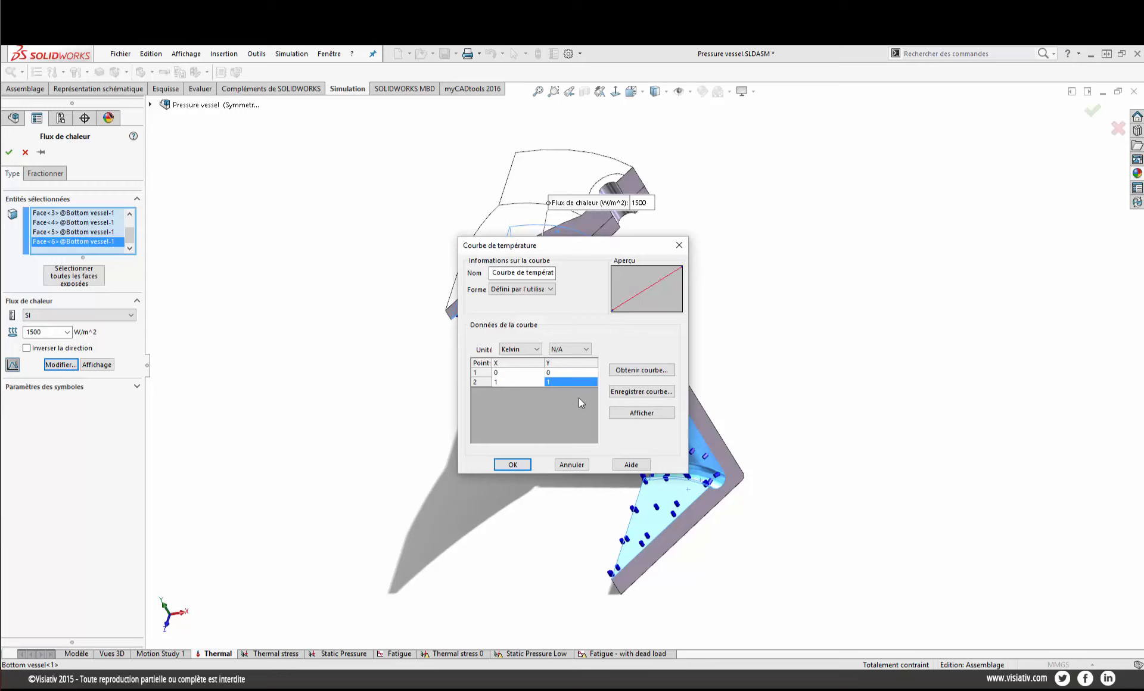
click(577, 468)
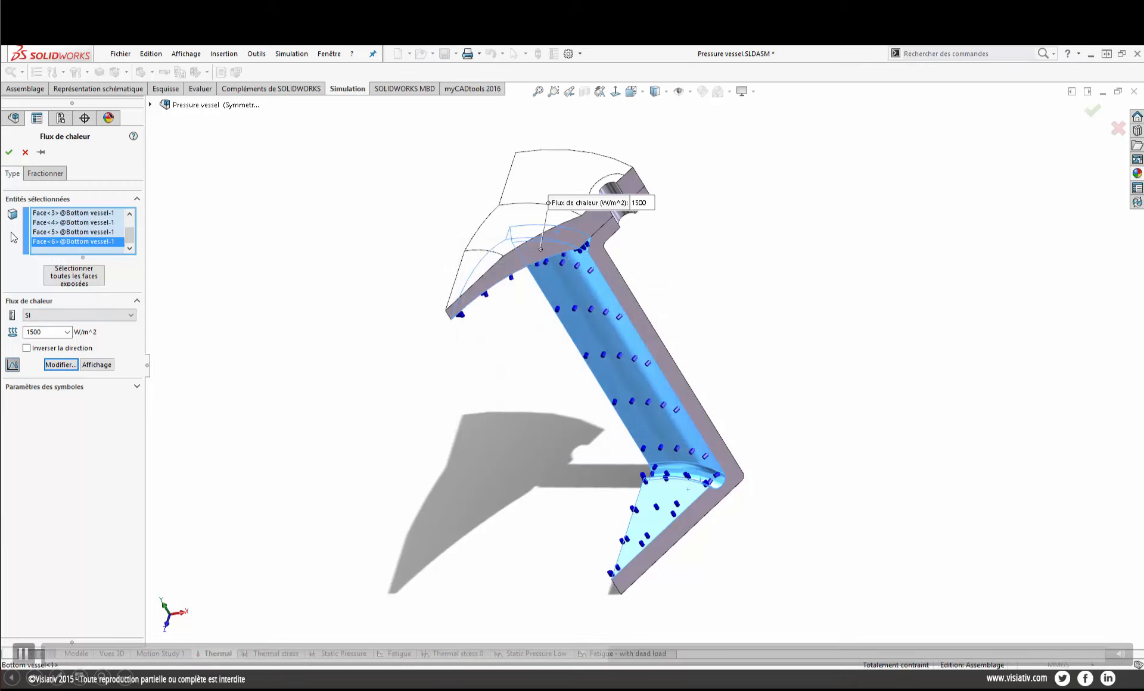
click(25, 152)
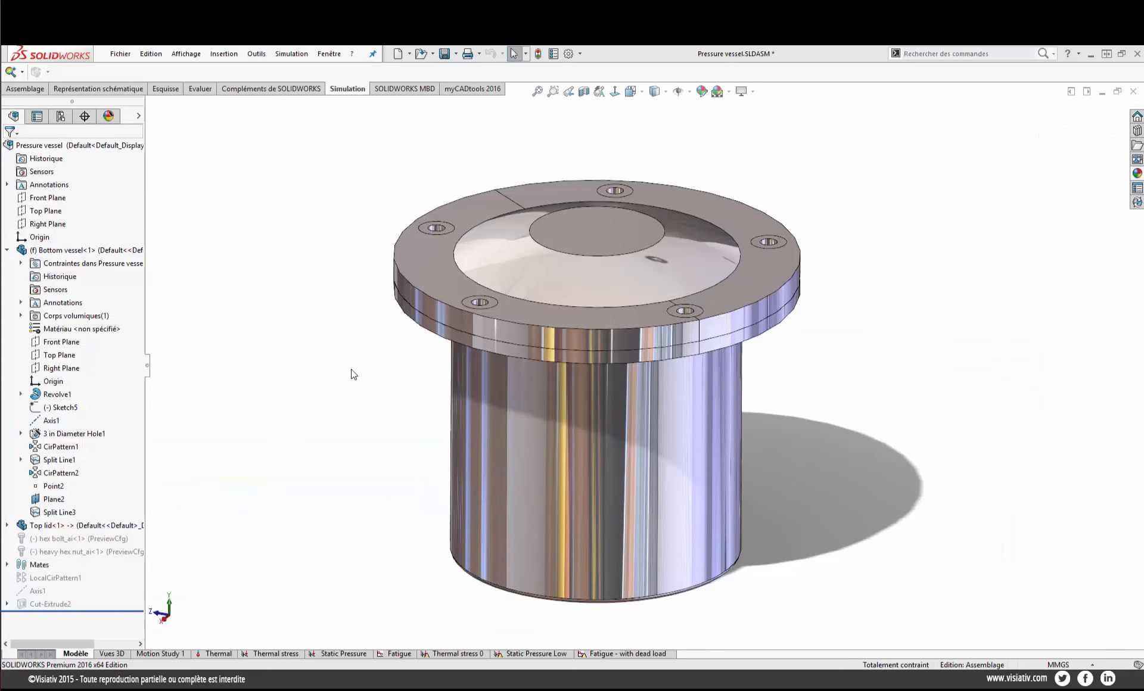
- Activate the pressure vessel's Symmetry configuration and open the Thermal study
middle_drag(803, 398, 730, 406)
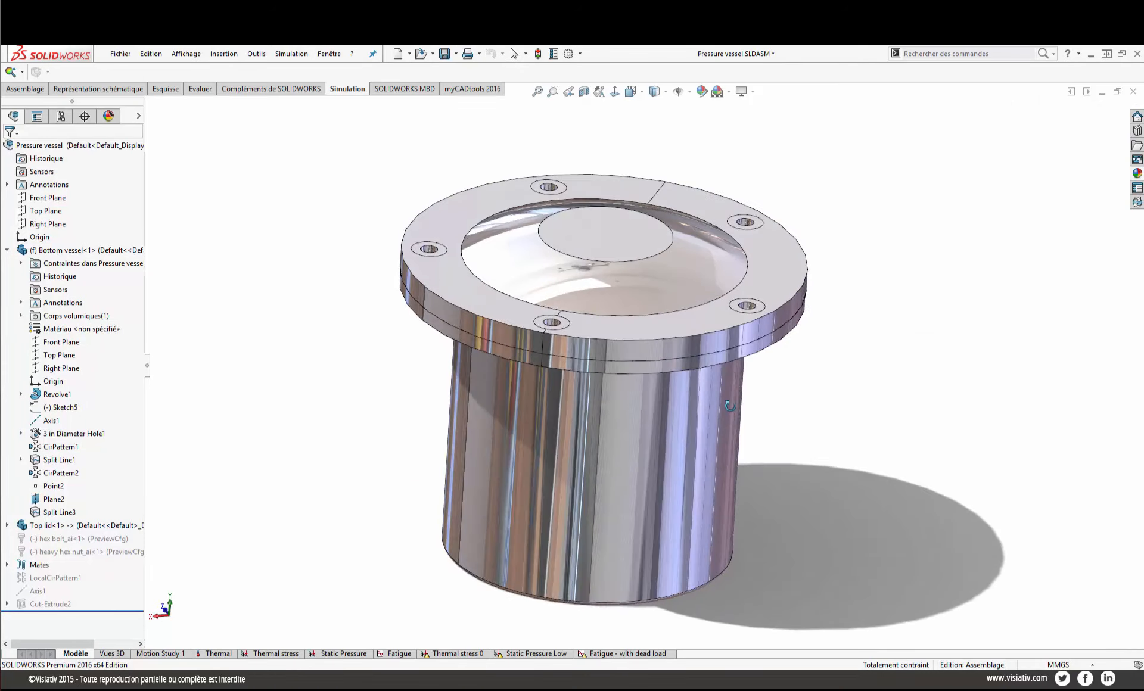
click(60, 116)
double_click(73, 172)
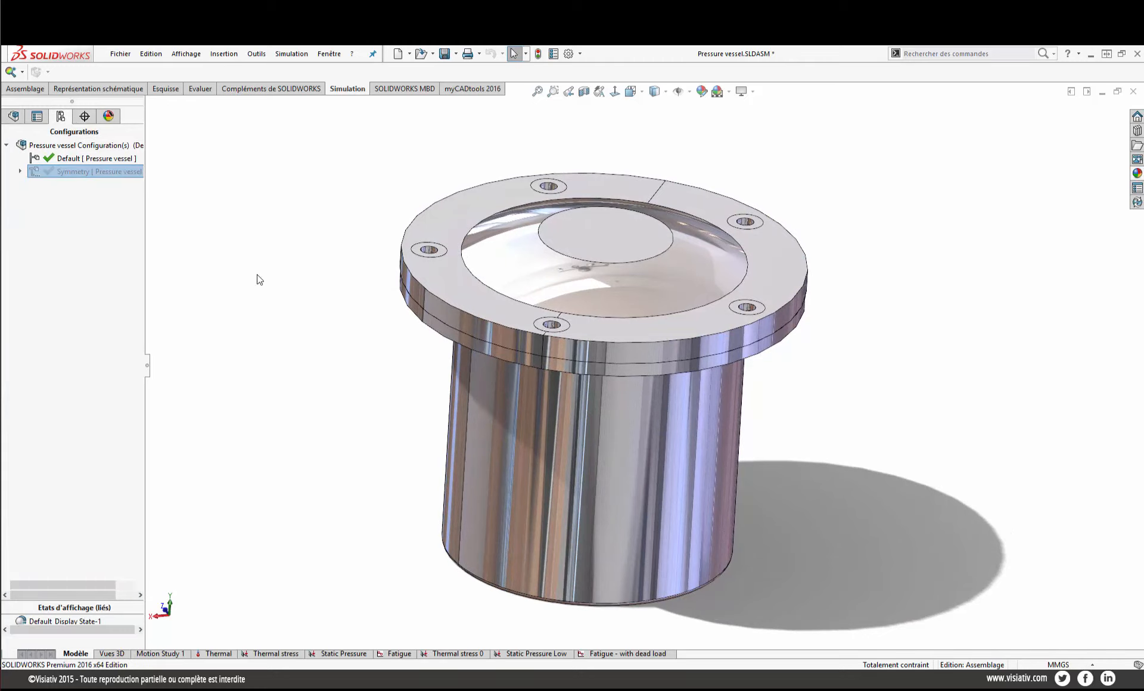
middle_drag(815, 467, 898, 411)
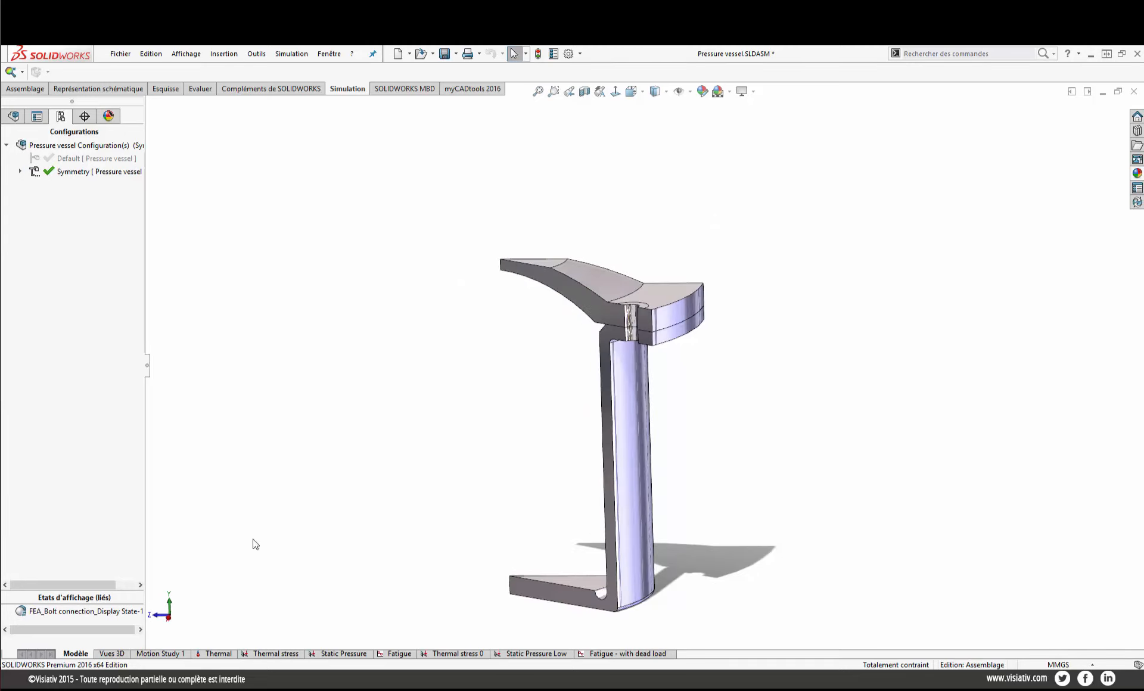
click(215, 654)
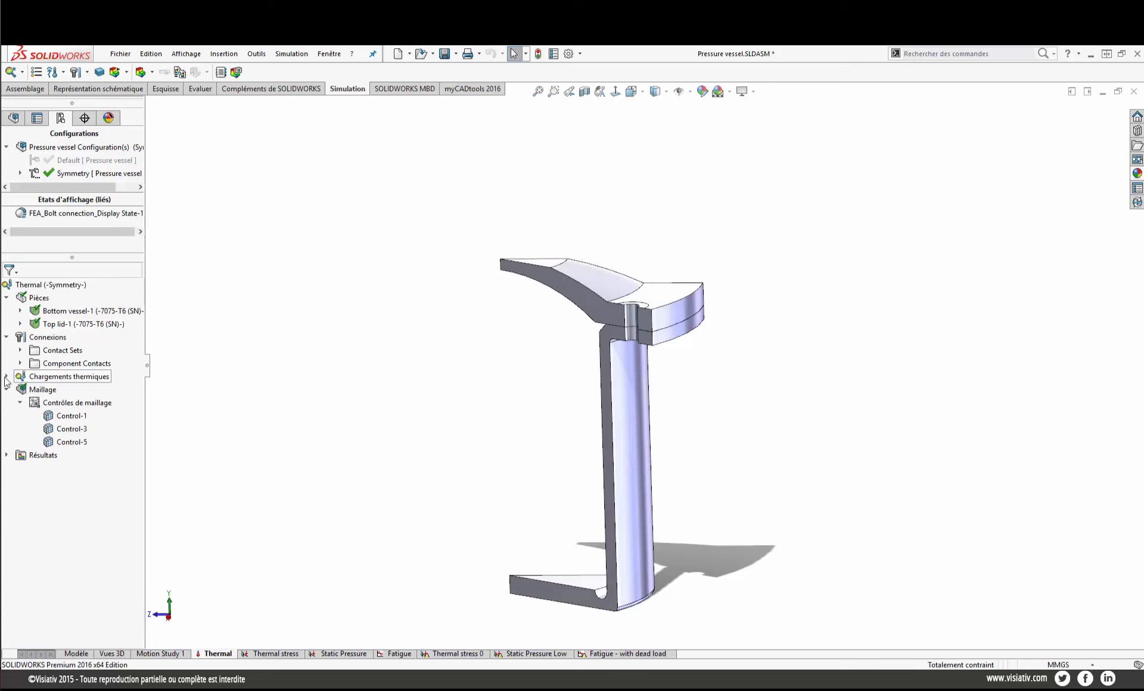
- Start a convection load on the top lid's upper faces, the face around the bolt hole and the outer rim
right_click(62, 382)
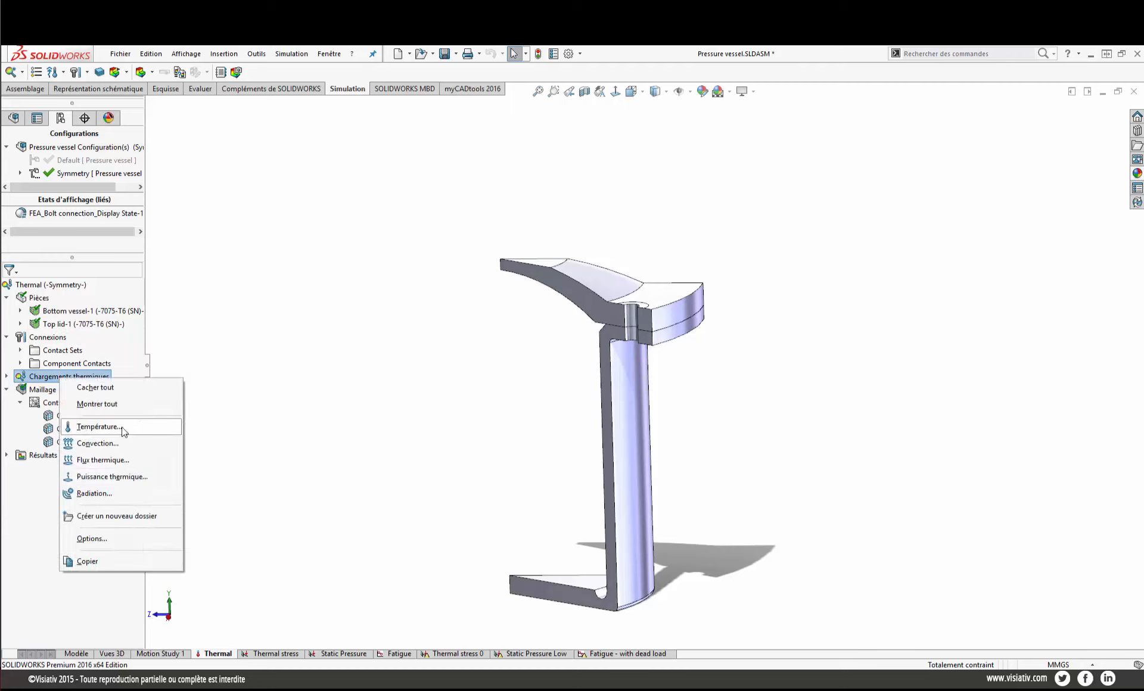
click(120, 443)
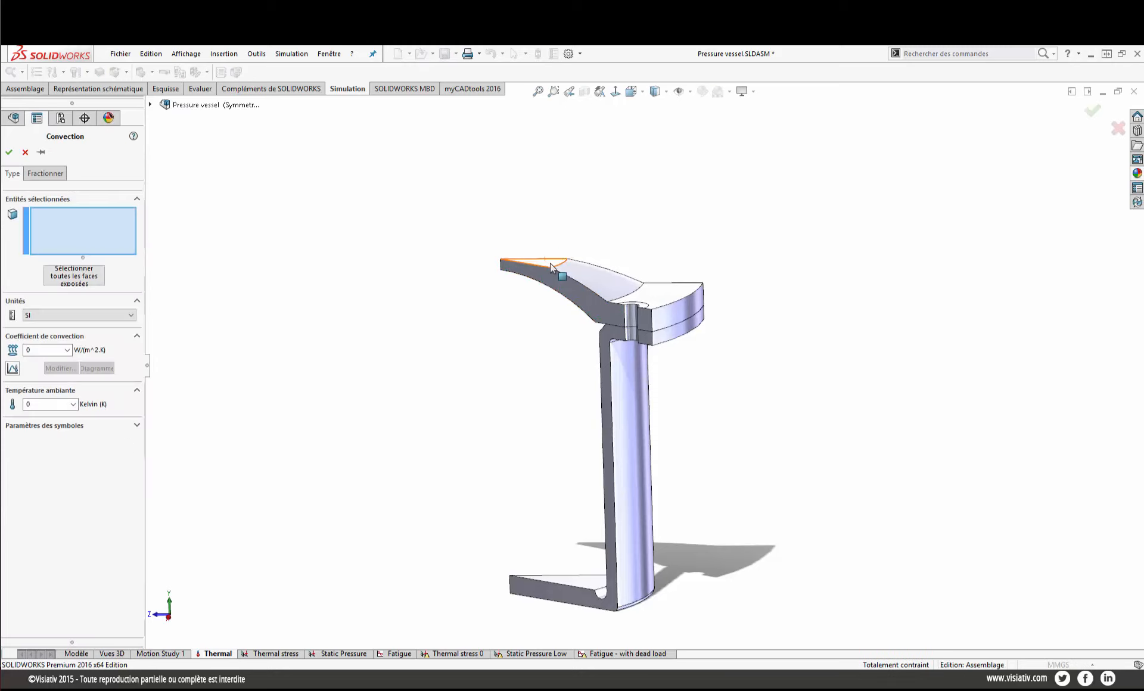
click(595, 277)
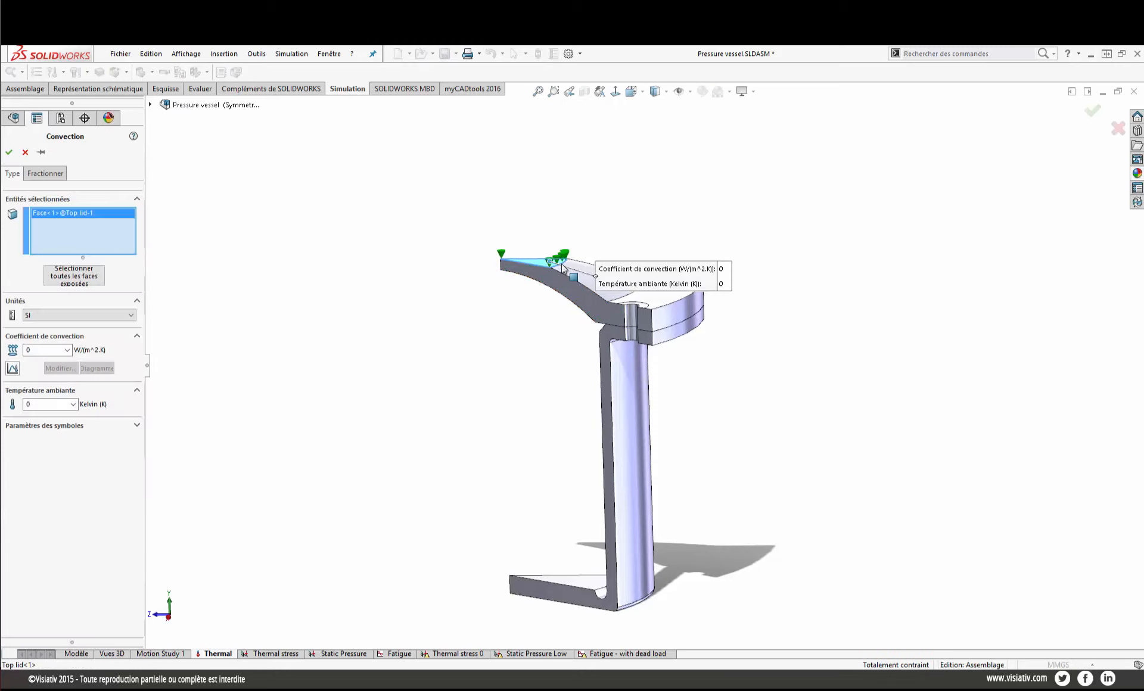
click(673, 307)
scroll(649, 324, down, 3)
click(656, 325)
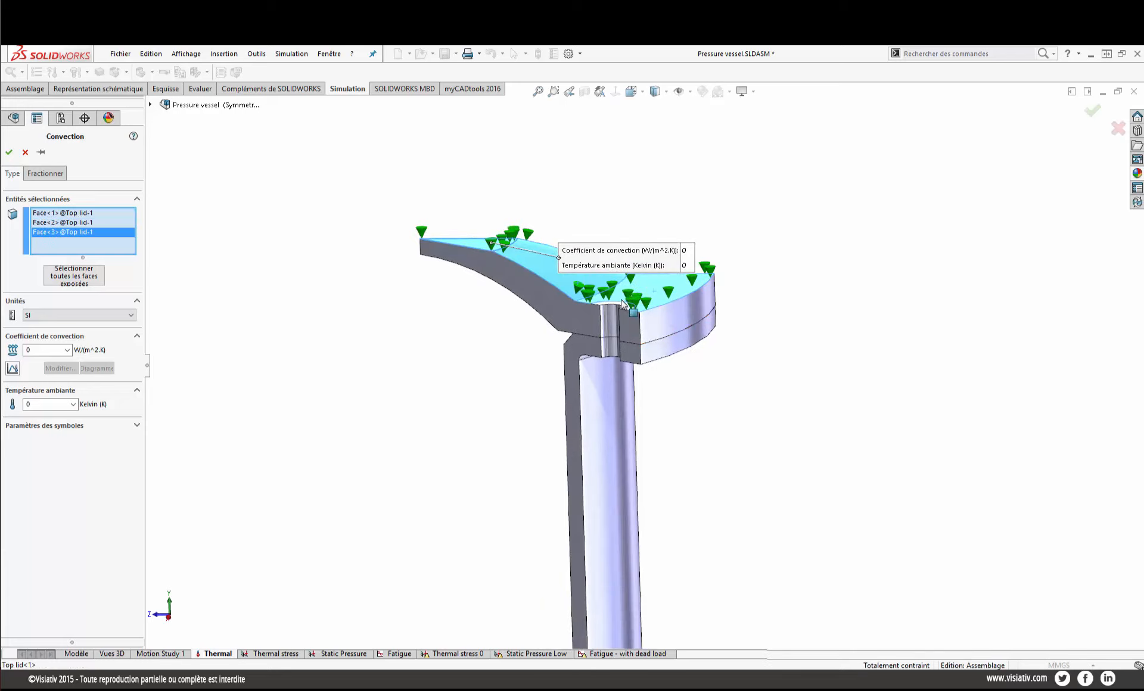
click(666, 322)
click(666, 318)
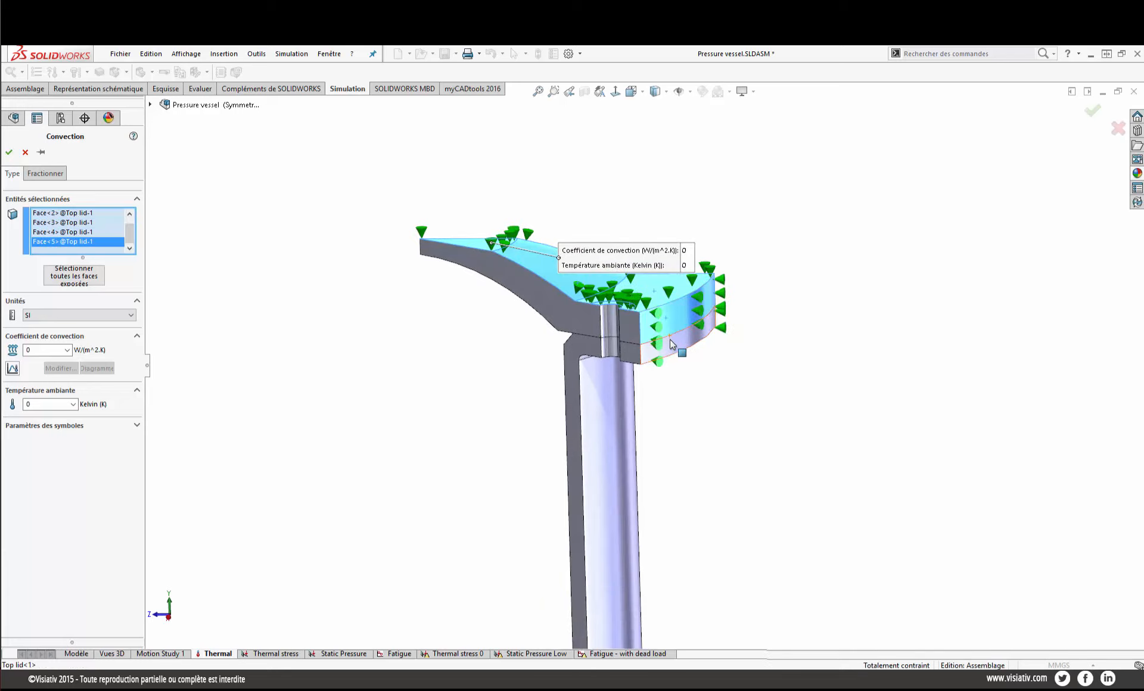
- Add the bottom vessel's flange rim, flange underside, outer wall, fillets and bottom face to the convection load
click(669, 338)
middle_drag(669, 339, 716, 363)
click(650, 316)
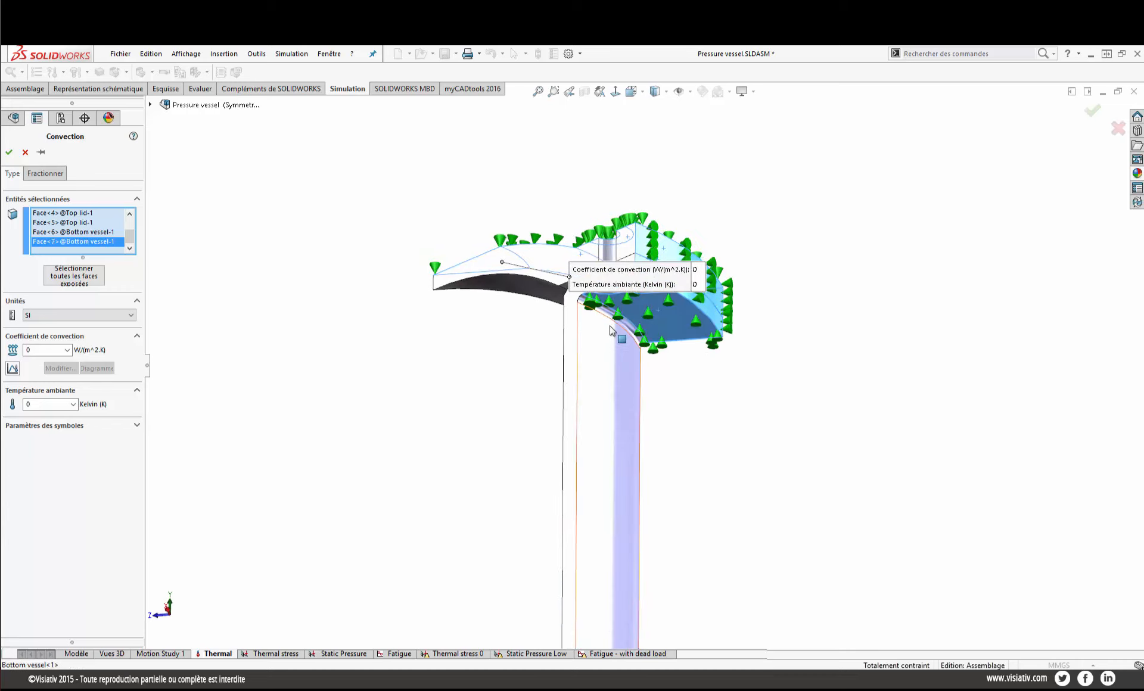
click(620, 349)
click(621, 352)
middle_drag(621, 352, 613, 536)
click(613, 534)
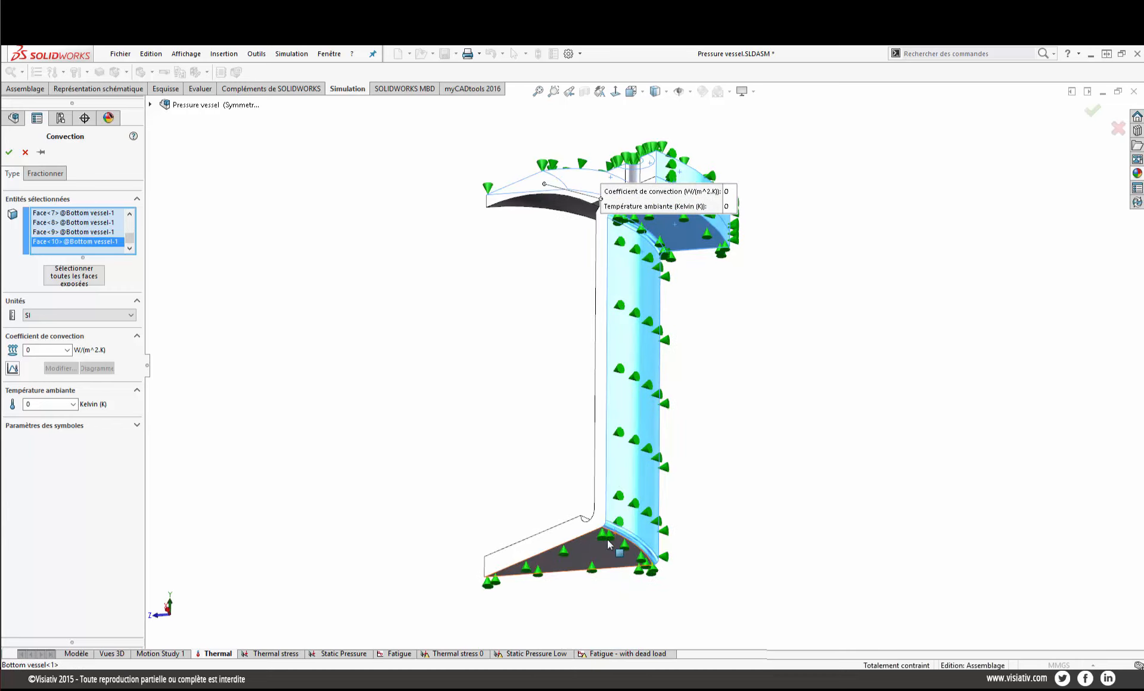
click(614, 536)
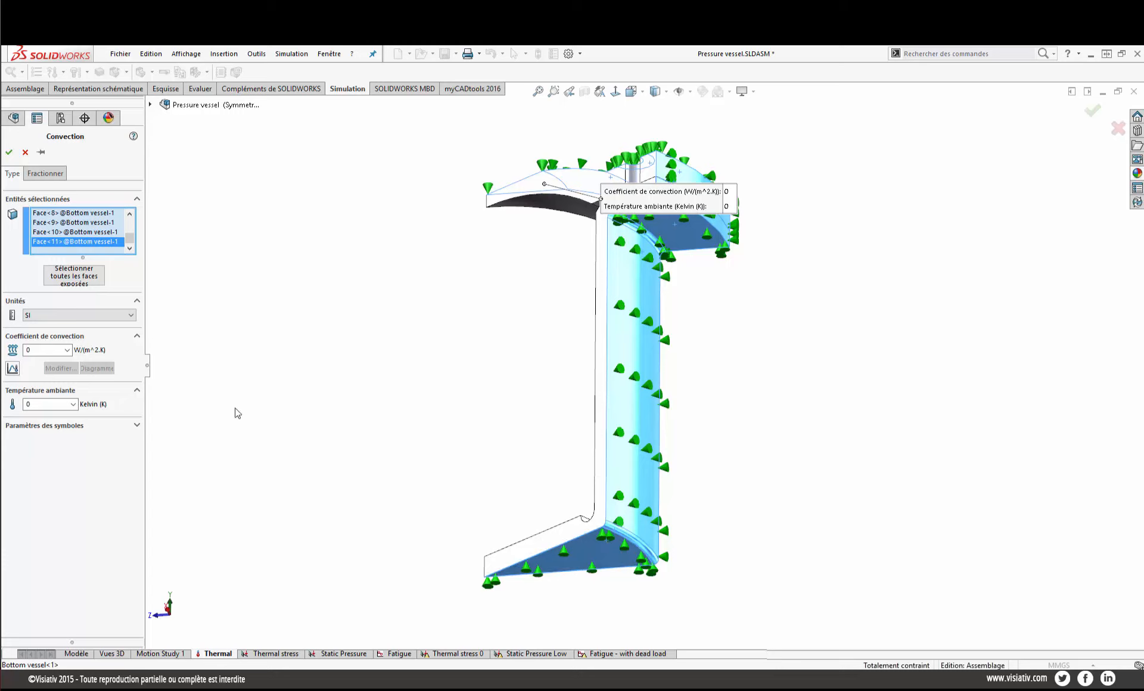
- Try a convection coefficient of 9 W/(m^2.K) with units switched to Metric (G) and an ambient temperature of 20 °C
click(39, 350)
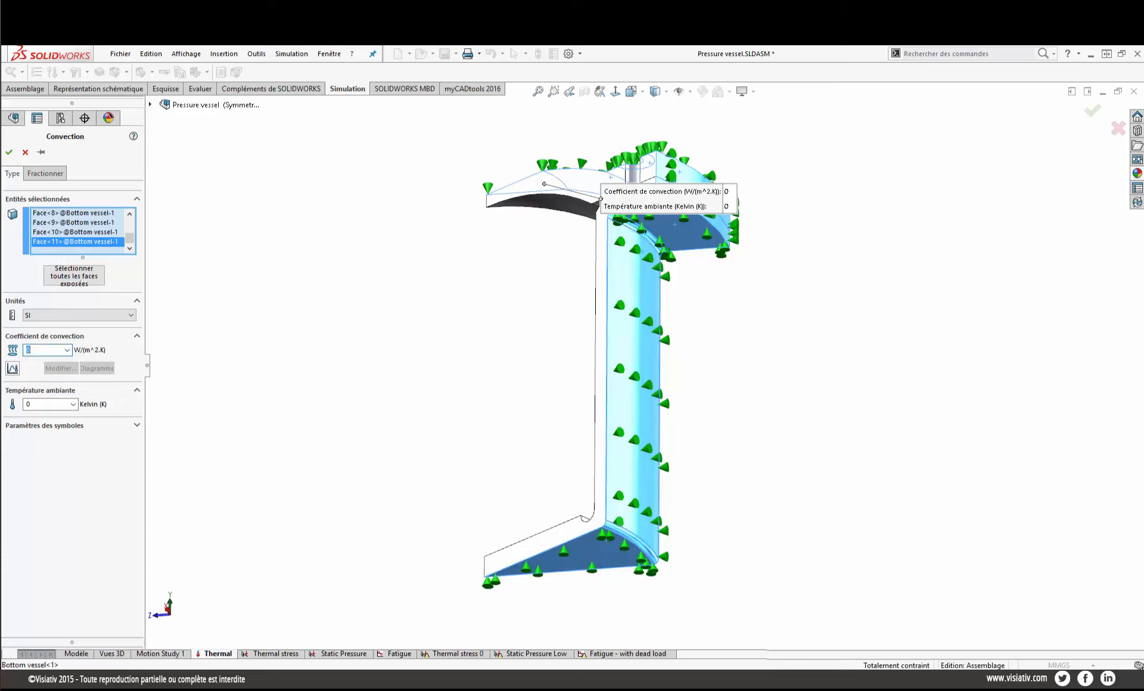
text(9)
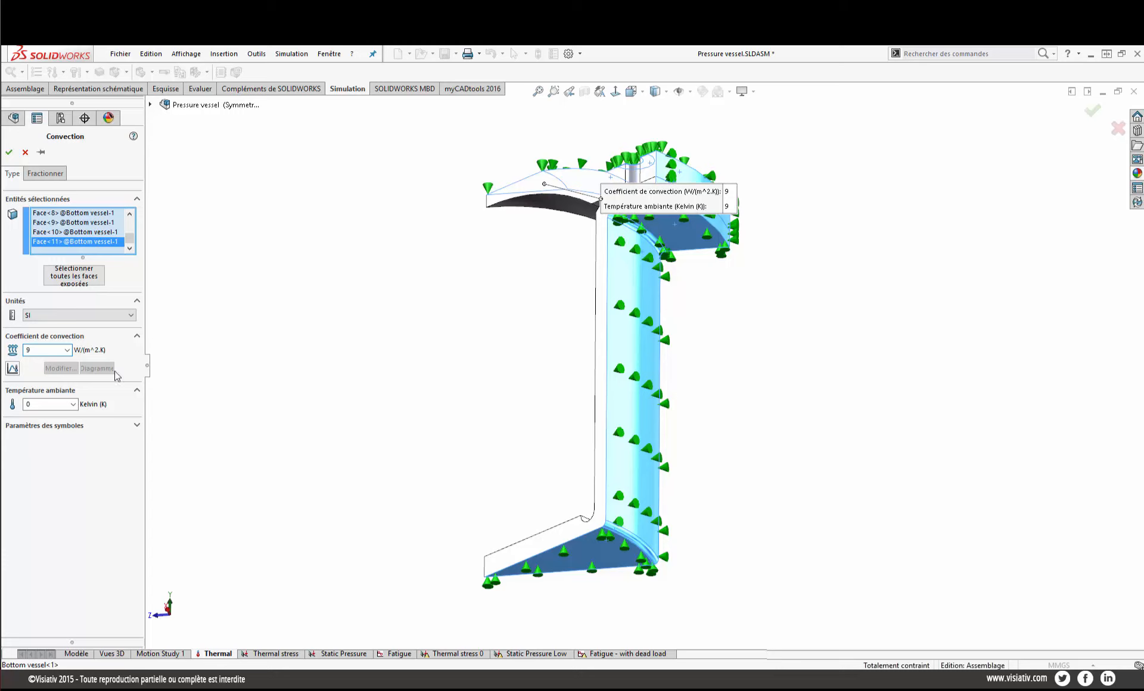
click(47, 406)
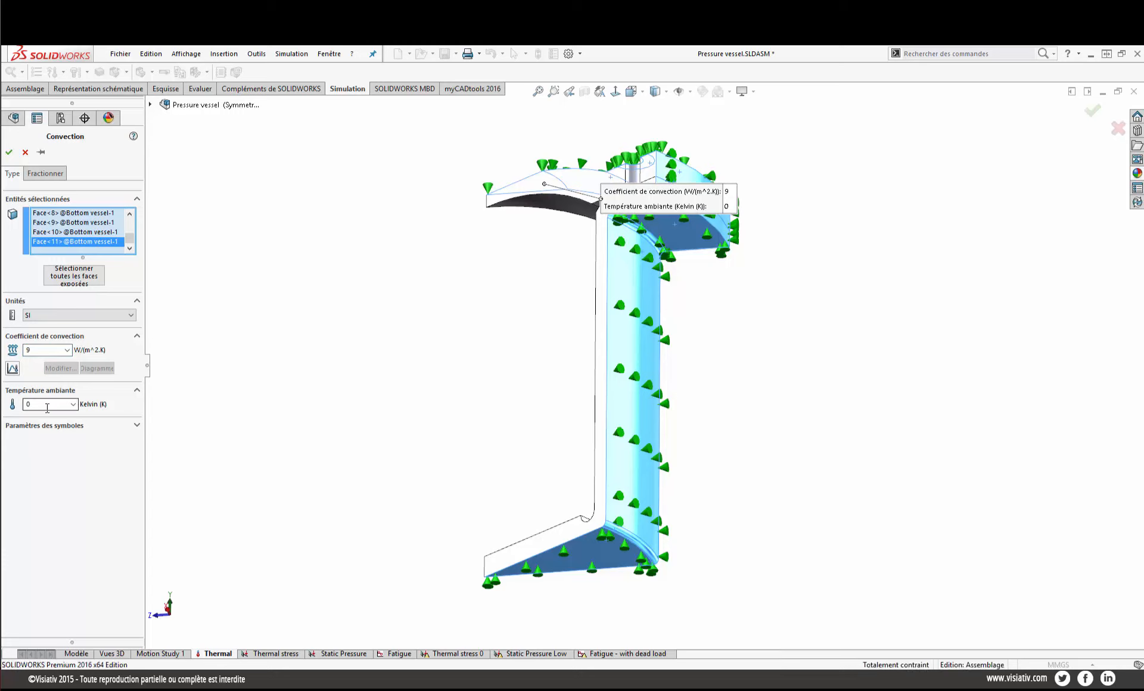
click(83, 315)
click(67, 344)
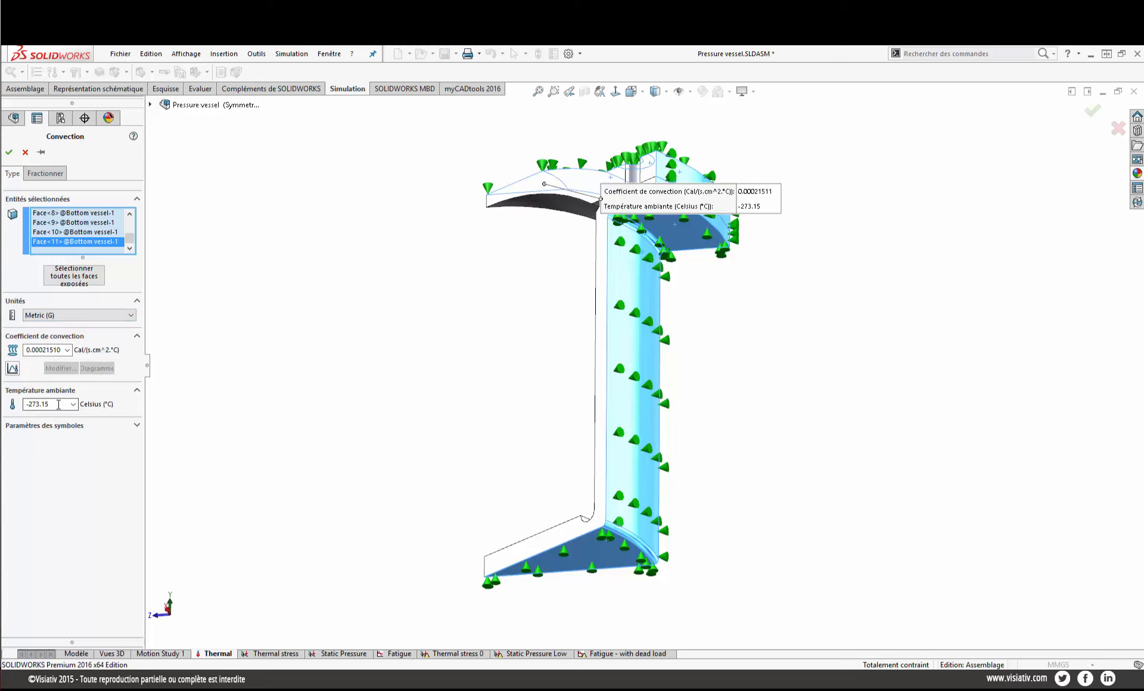
drag(59, 405, 26, 405)
text(20)
click(25, 153)
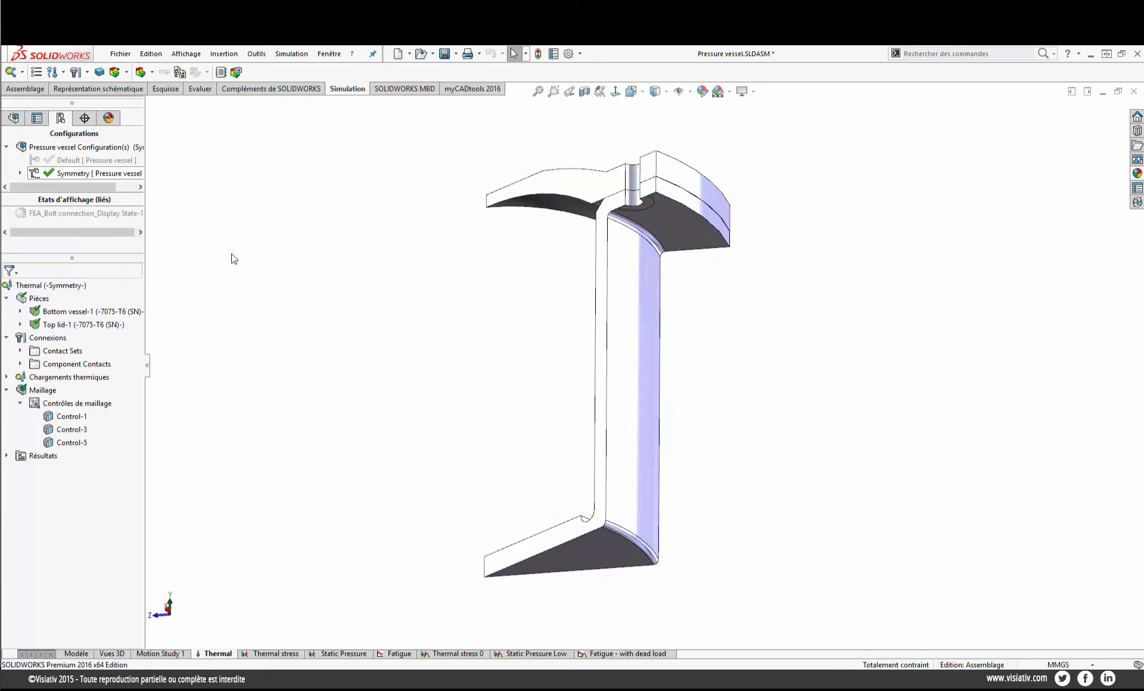
- Start a heat flux load on the two inner lid faces and the bottom vessel's inner rim, wall, fillet and floor faces
right_click(34, 377)
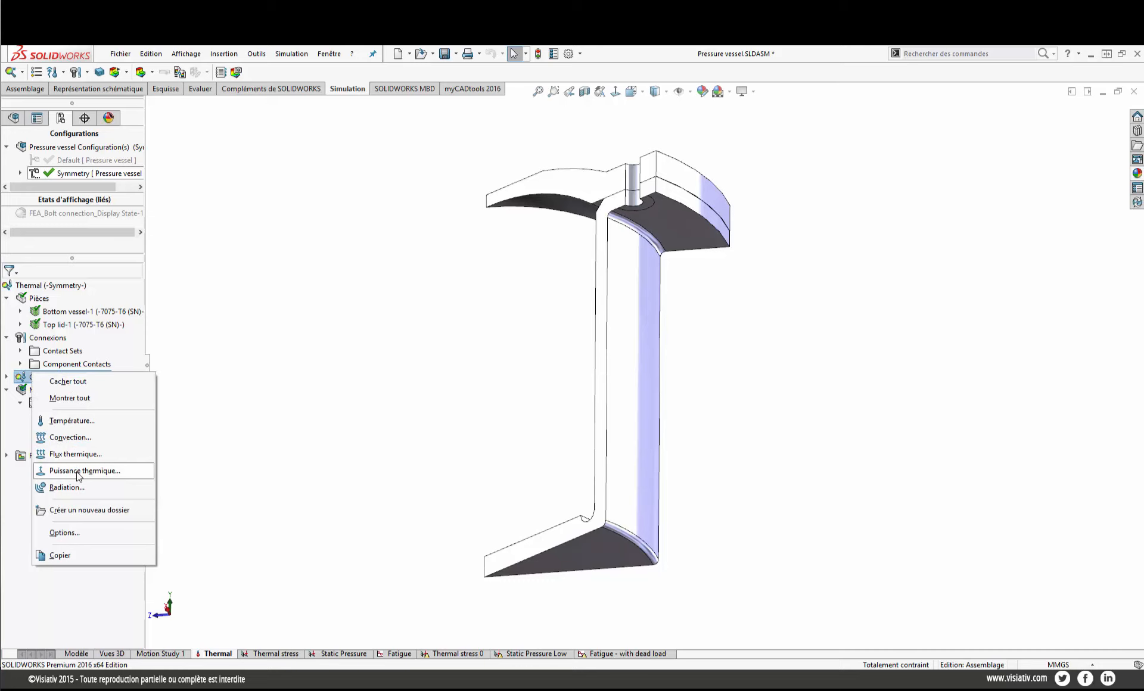
click(77, 455)
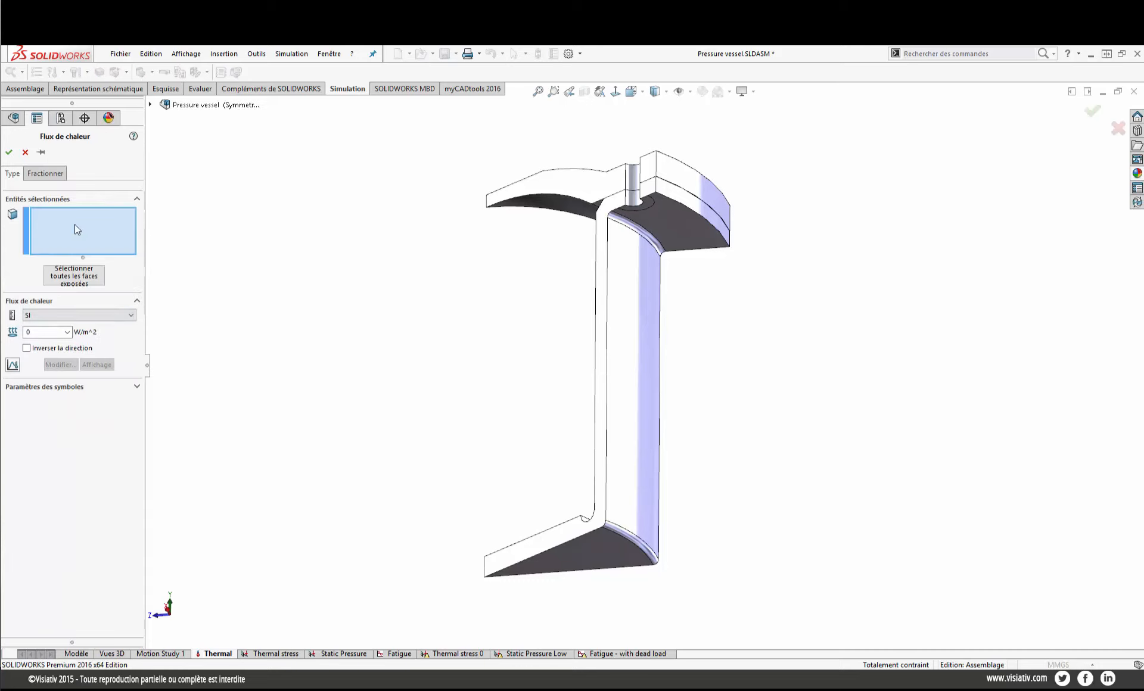
middle_drag(459, 319, 534, 218)
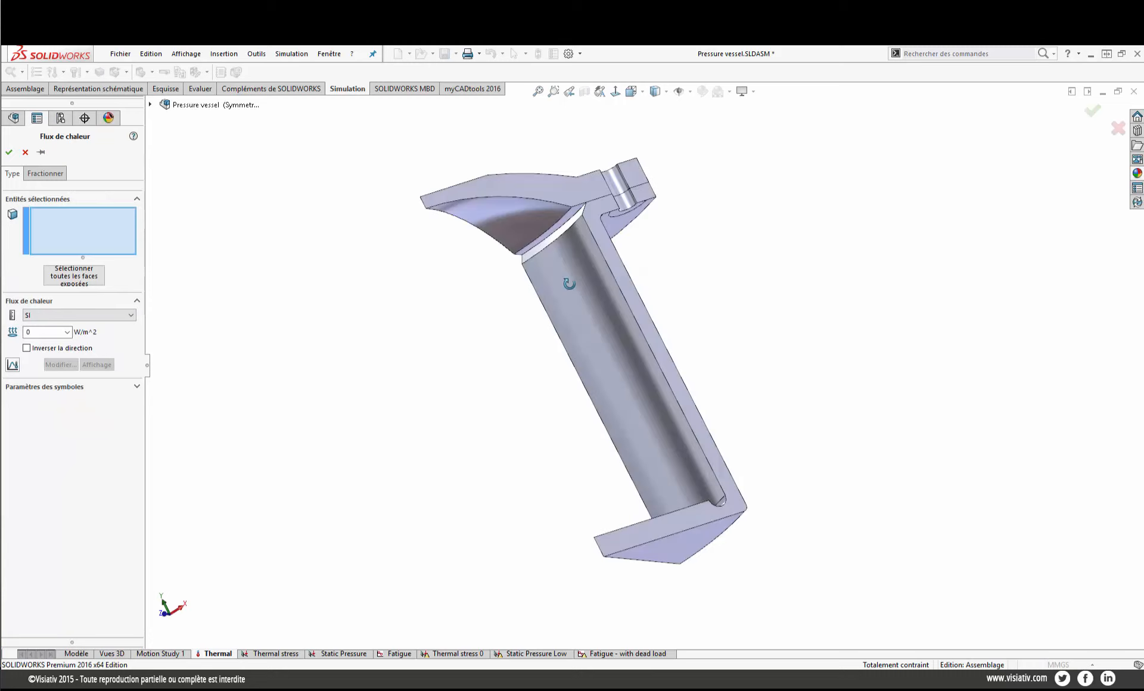
click(534, 217)
click(548, 230)
click(552, 235)
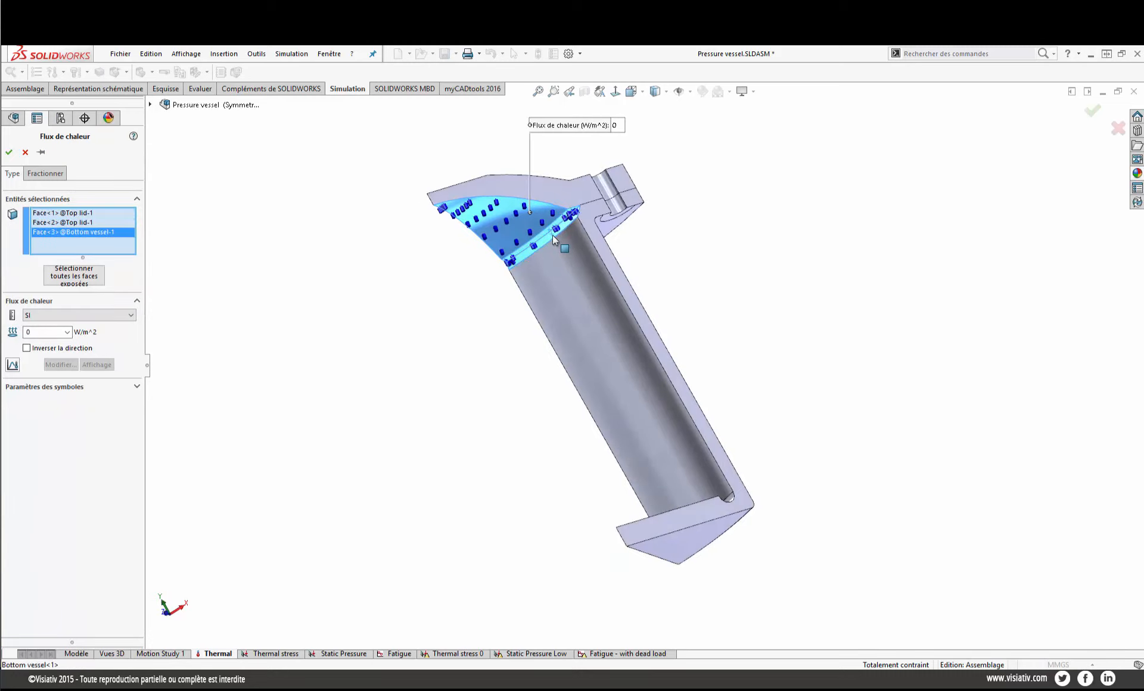
click(566, 266)
middle_drag(566, 266, 700, 482)
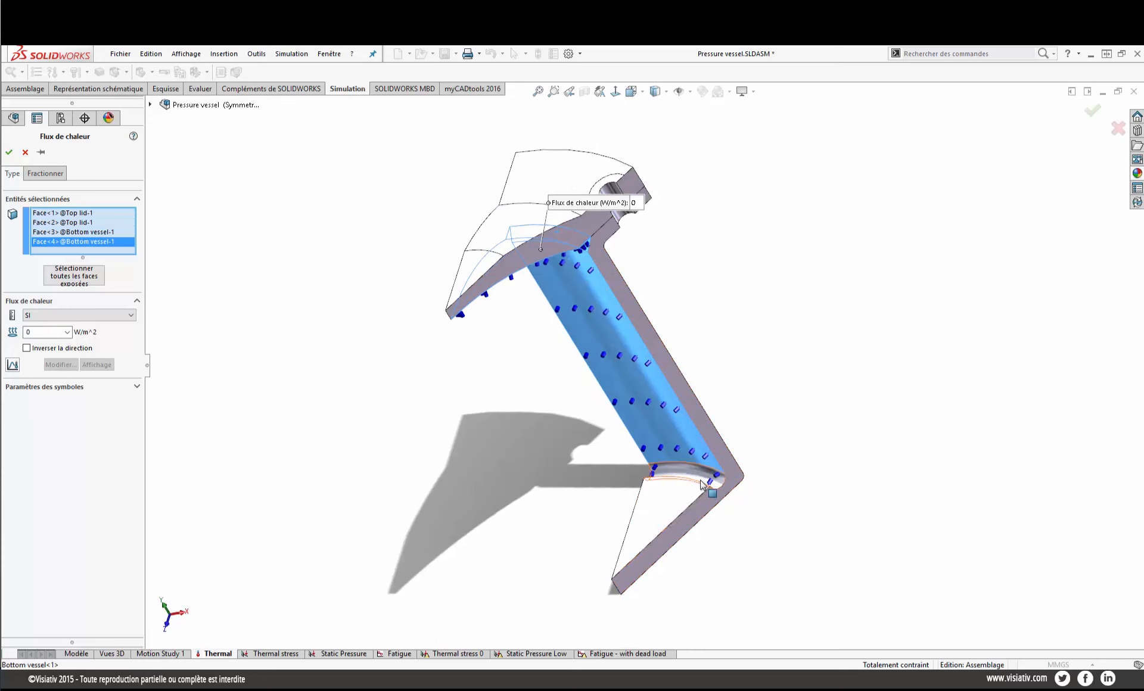
click(702, 483)
click(694, 491)
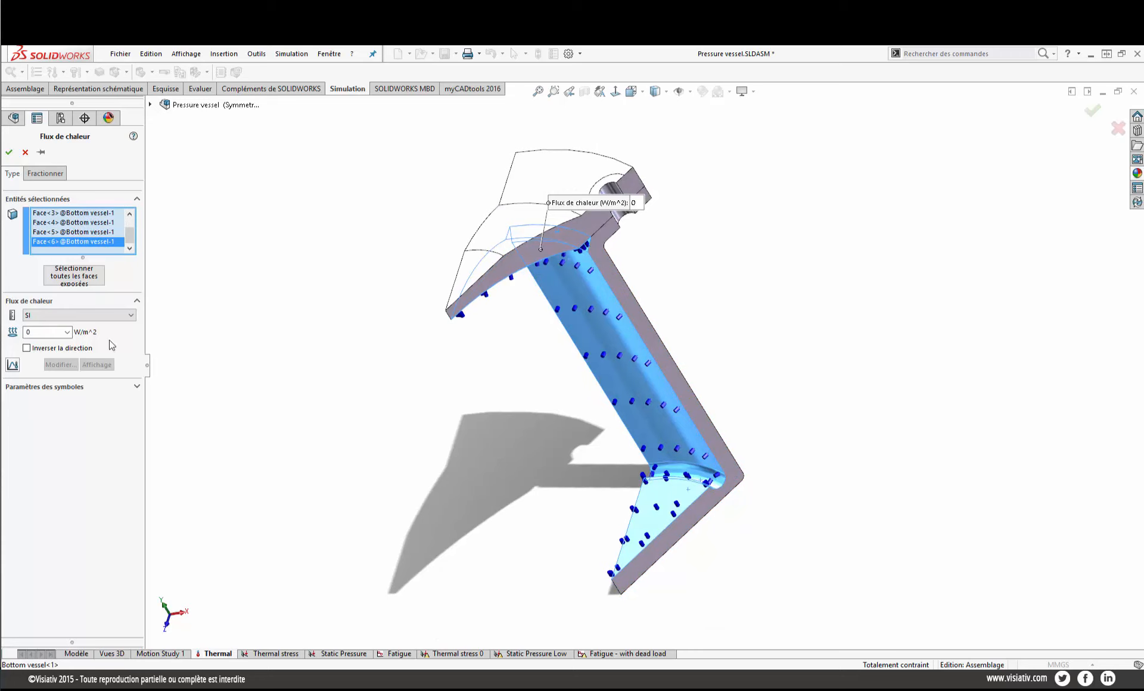
- Try a heat flux of 1500 W/m^2 on the selected inner faces with a temperature curve
double_click(29, 332)
text(1500)
click(13, 364)
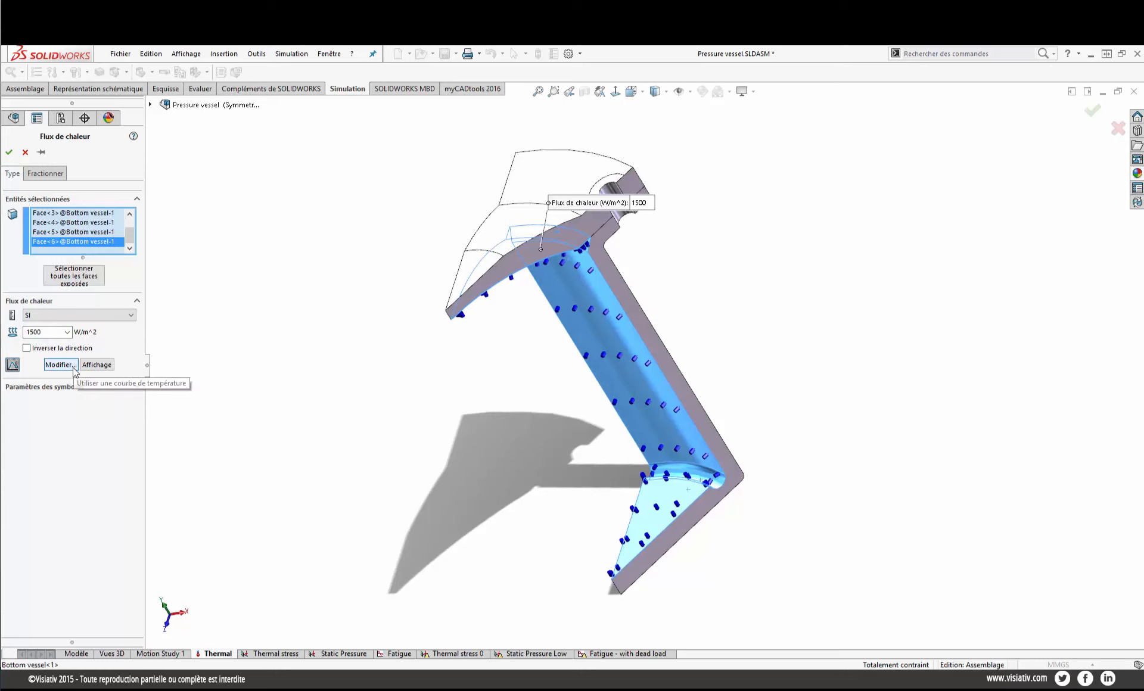
click(74, 365)
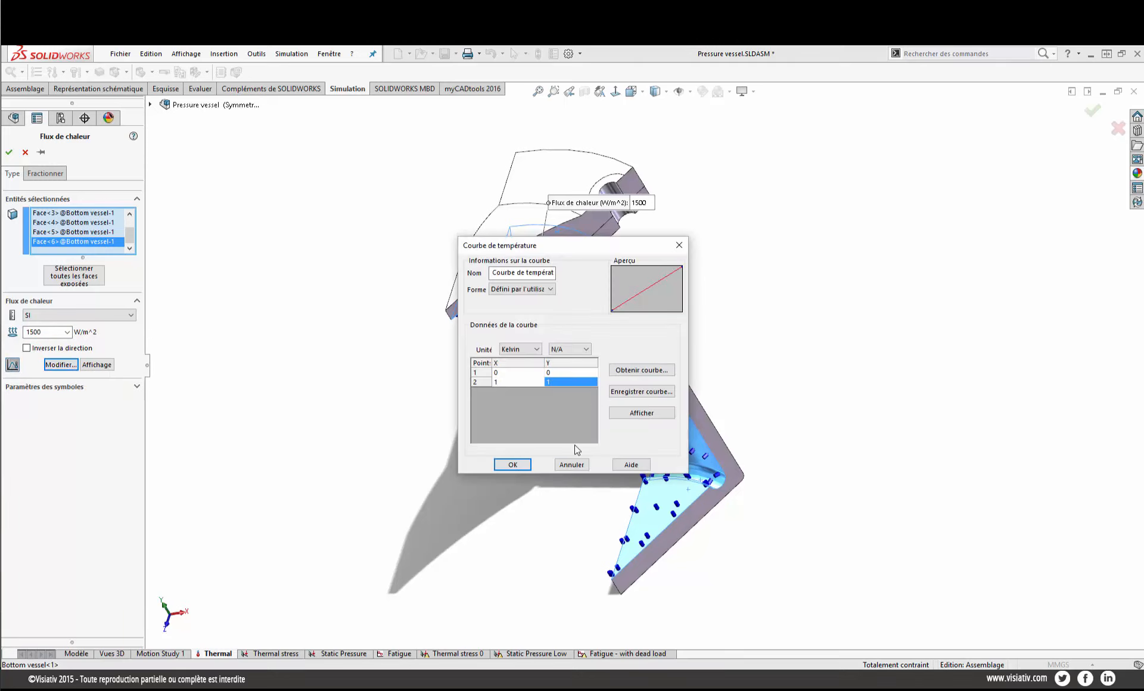
click(579, 467)
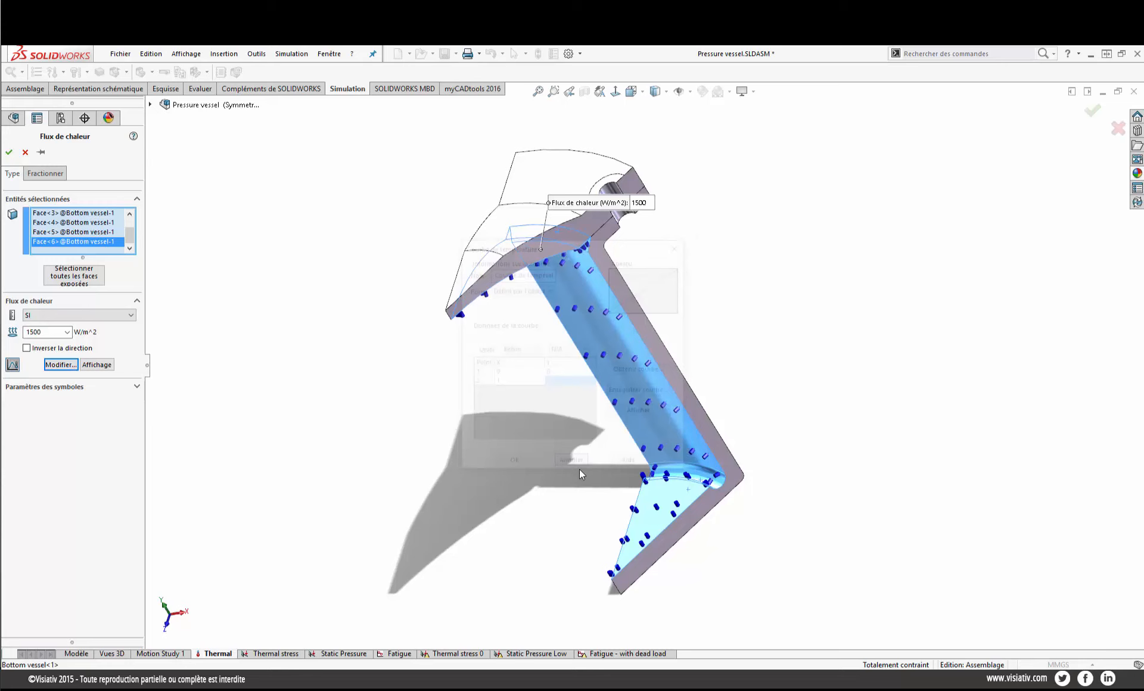
click(25, 152)
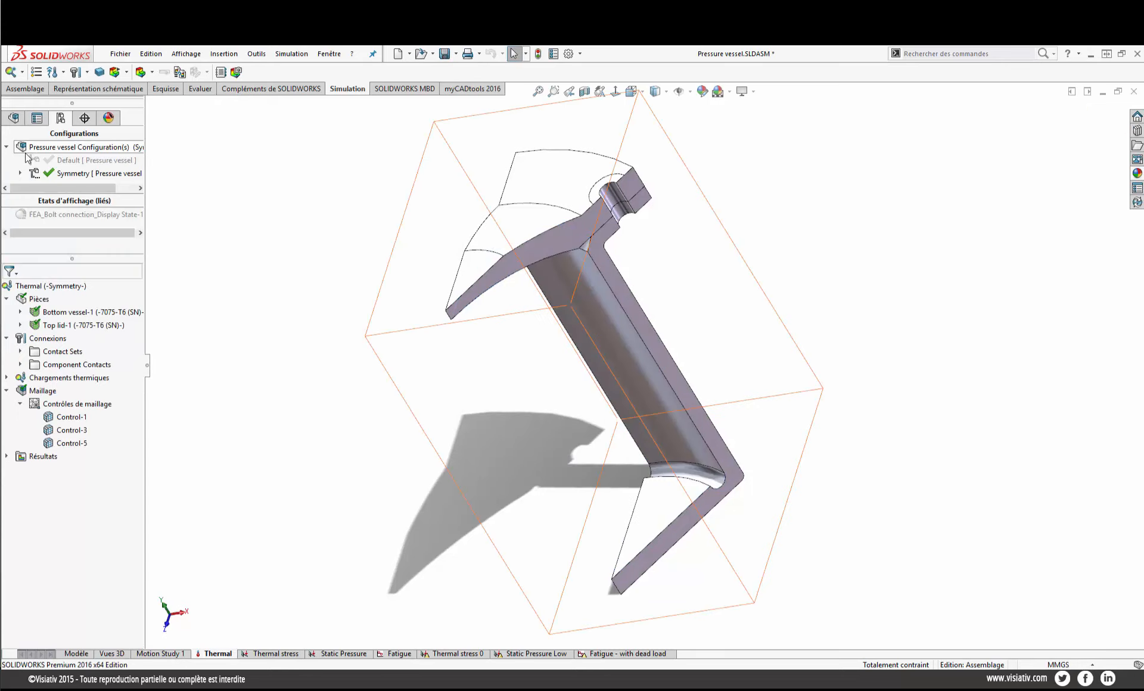
- Display the Thermal study's temperature plot and move the maximum temperature label clear of the model
click(6, 377)
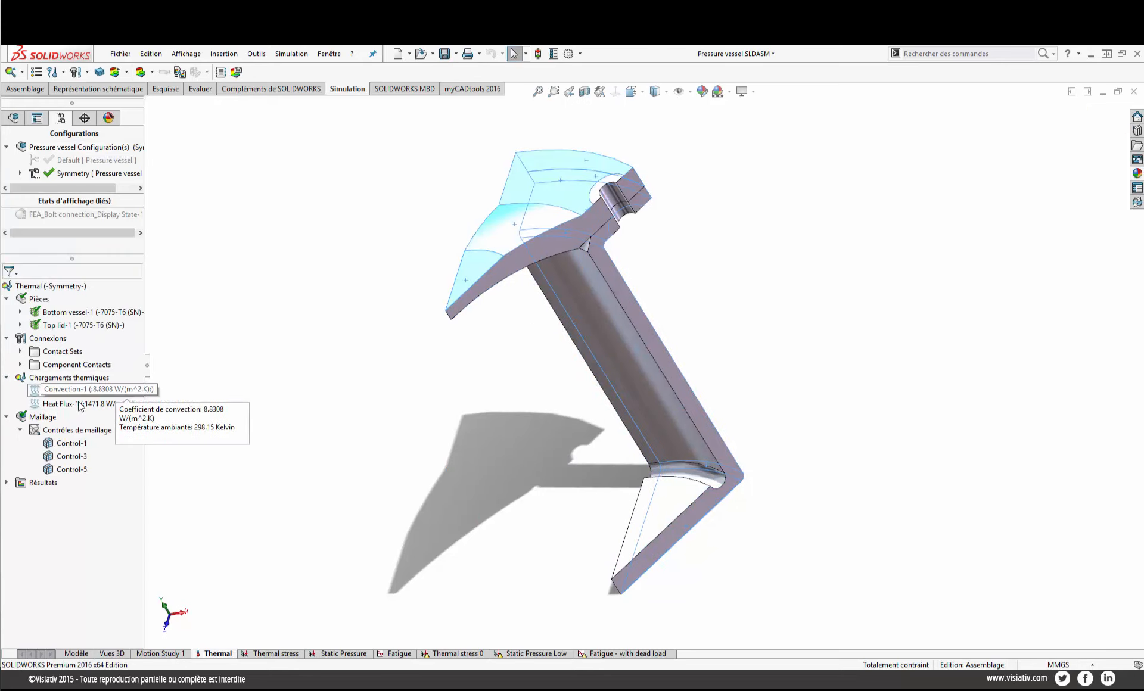
click(7, 417)
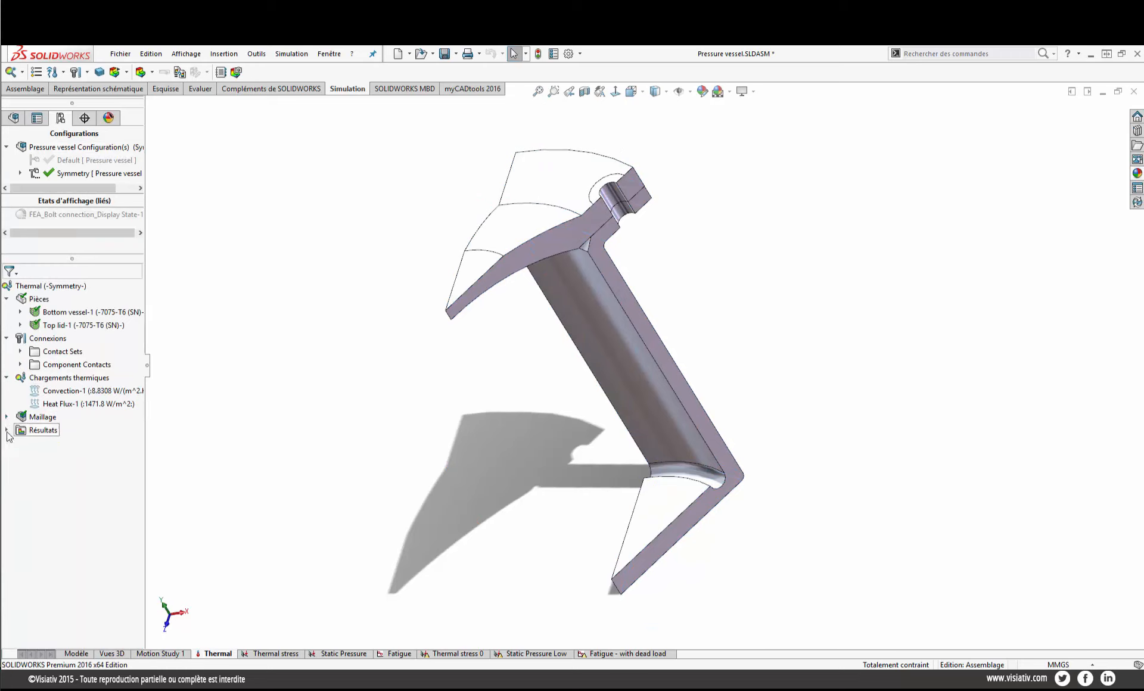
click(7, 431)
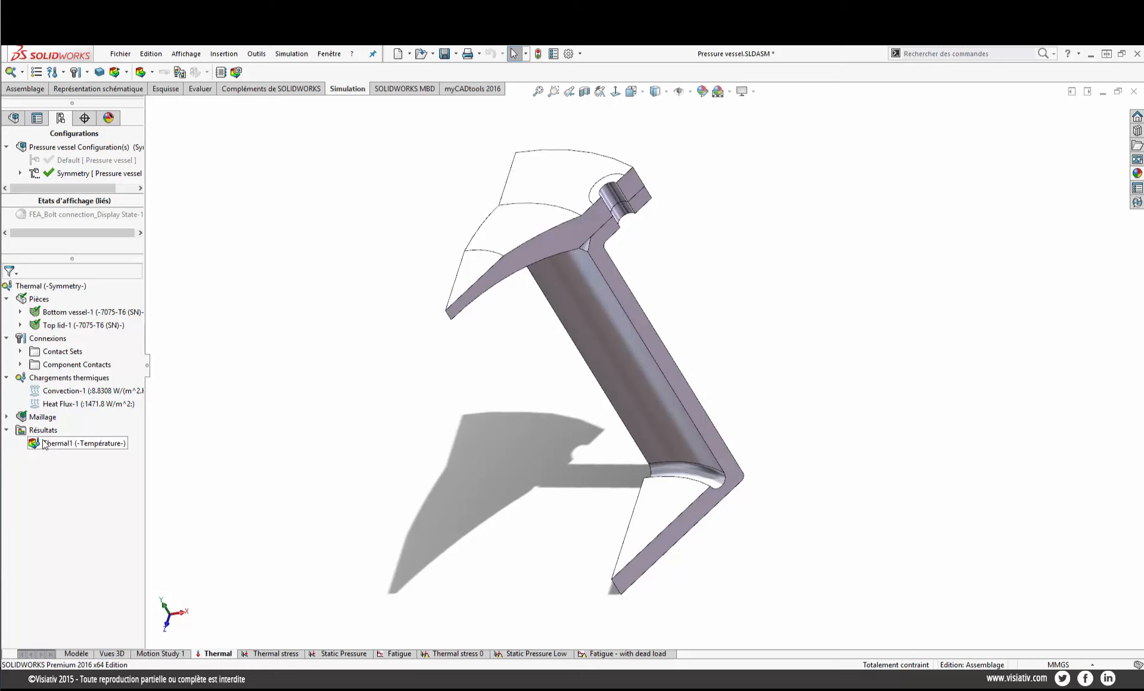
double_click(53, 442)
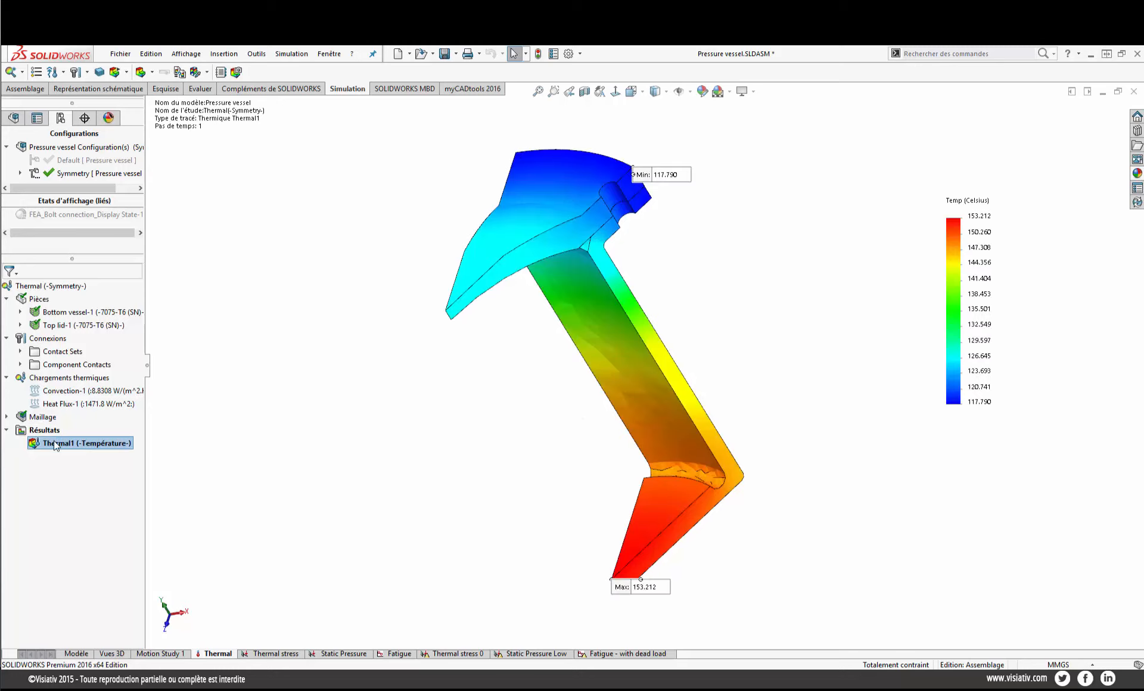
middle_drag(858, 545, 857, 480)
key(Escape)
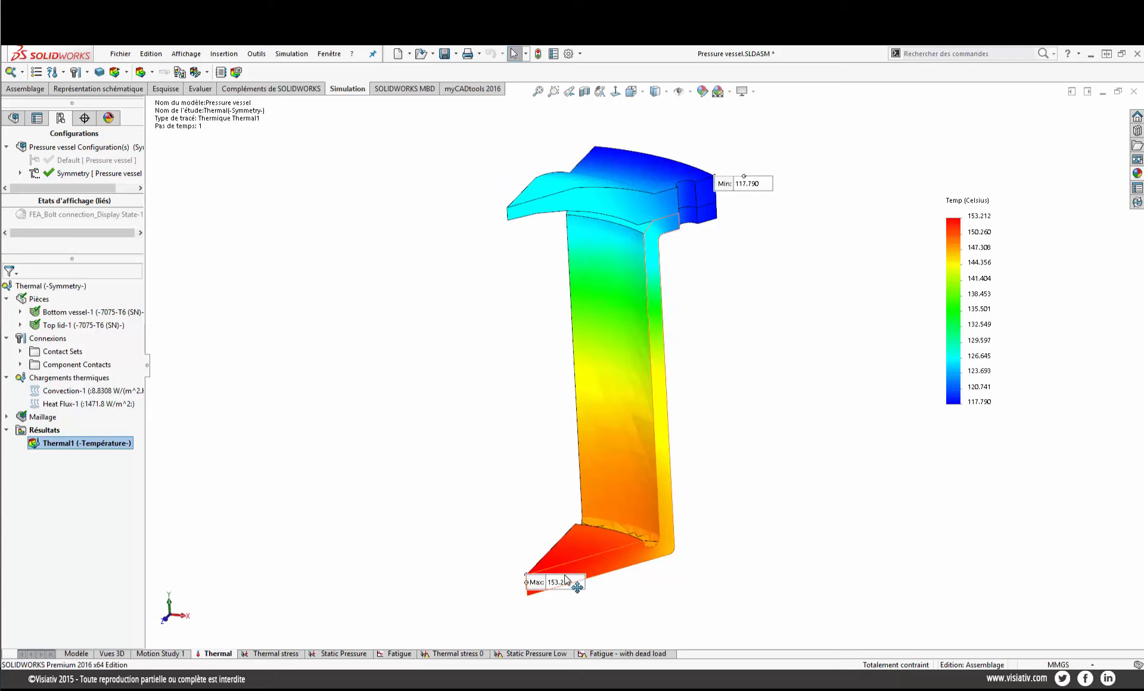
drag(566, 582, 471, 556)
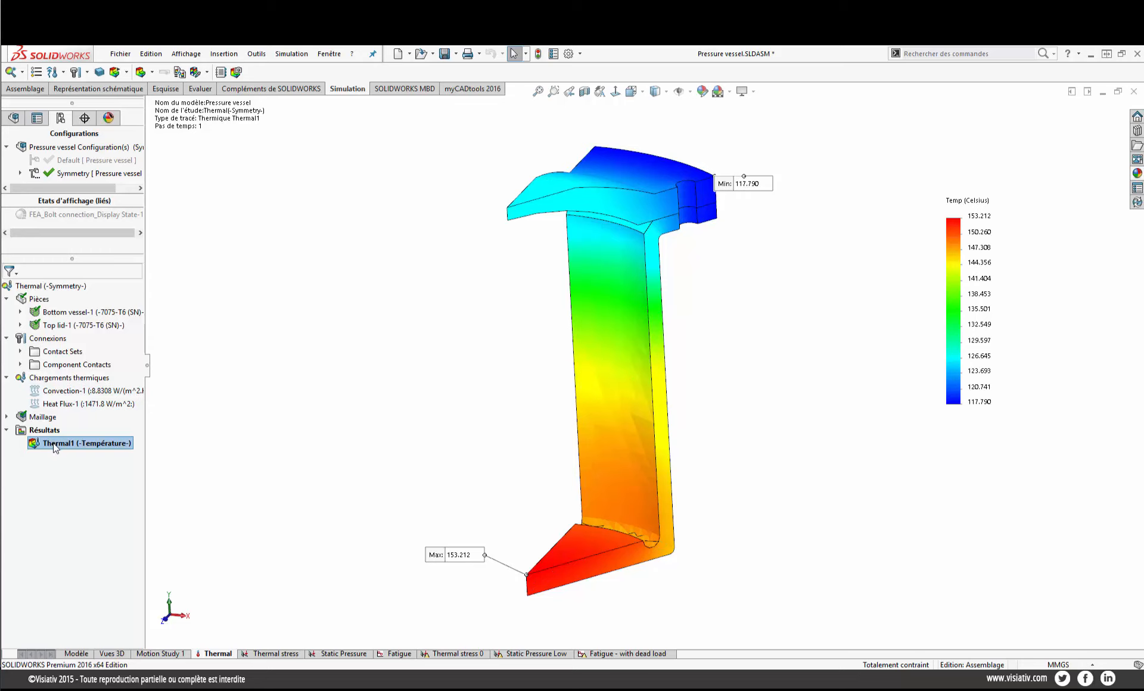
- Probe the temperatures along the bottom vessel's long inner vertical edge and graph them along that edge
right_click(962, 345)
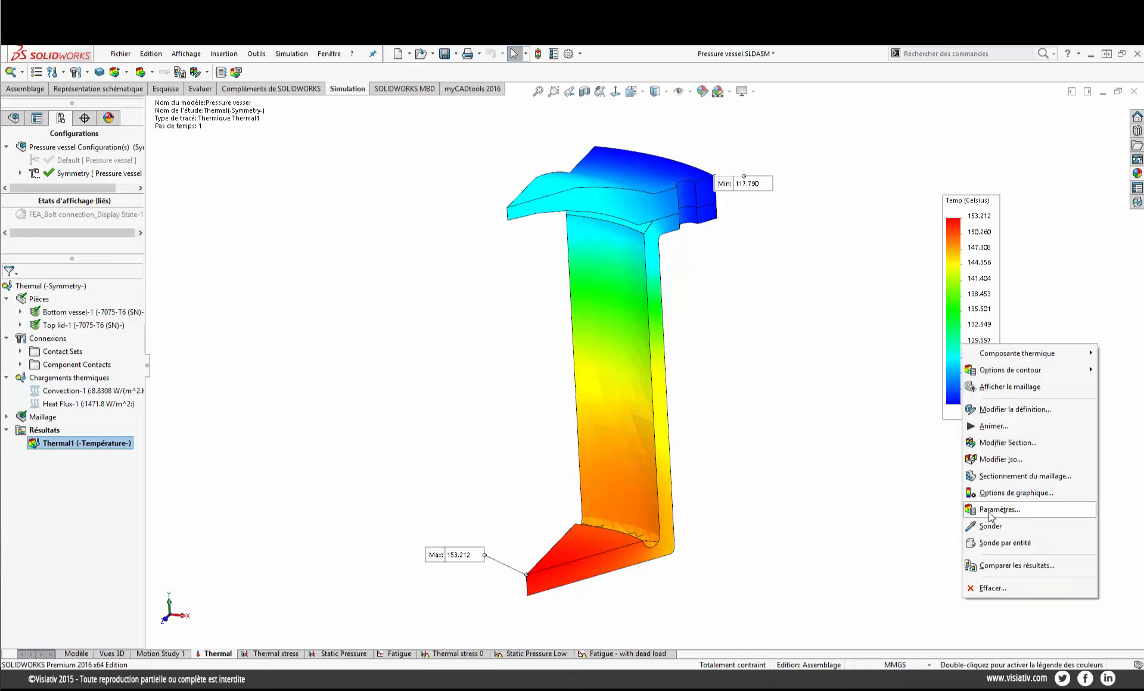
click(1000, 542)
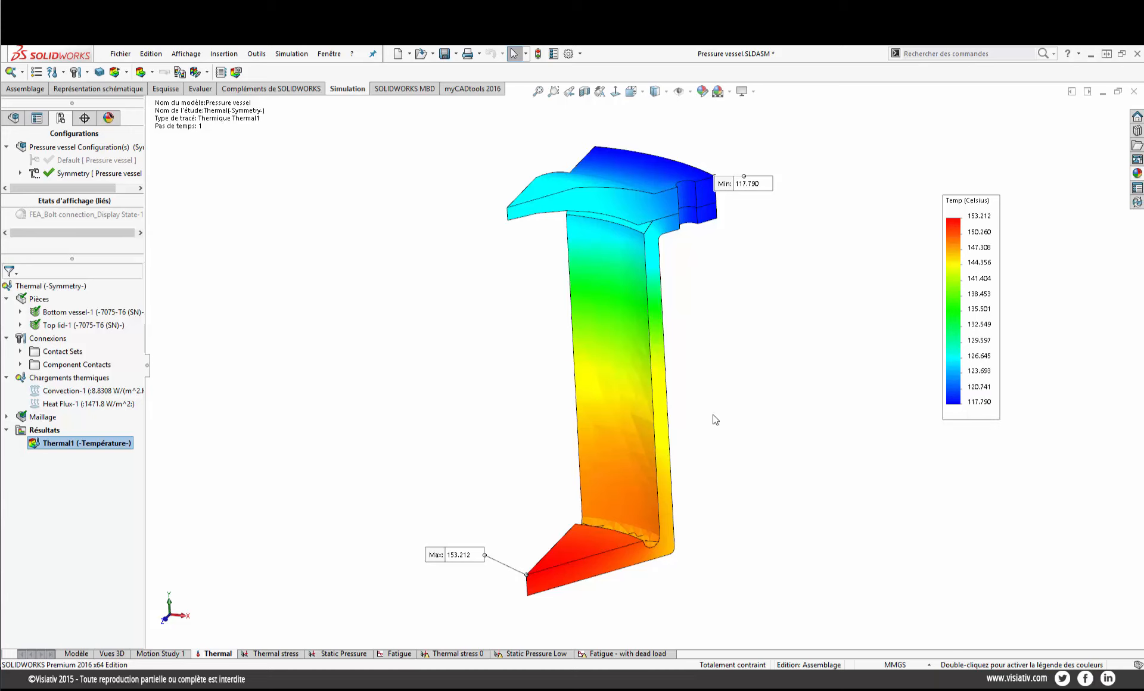
click(651, 384)
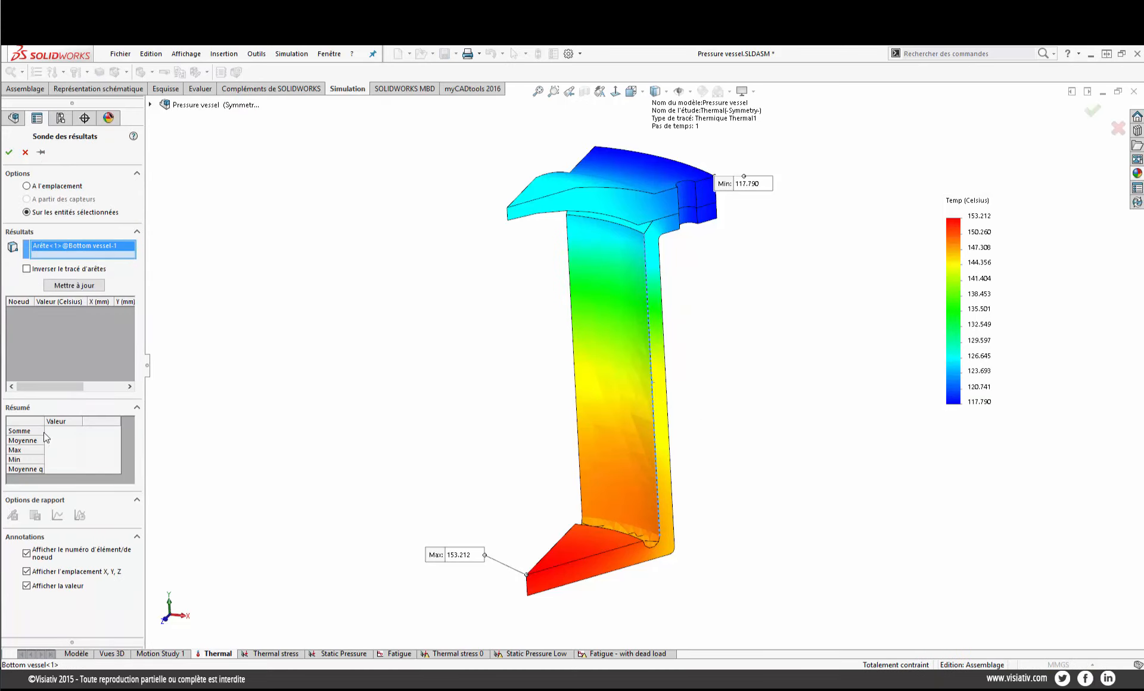
click(73, 285)
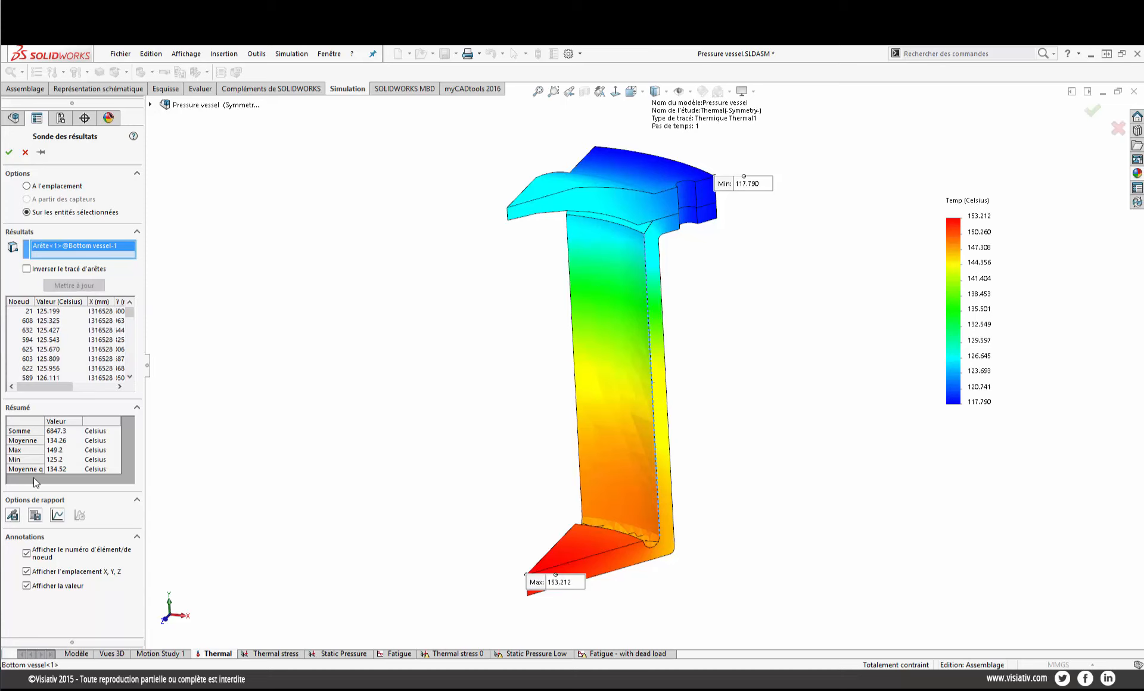
click(58, 515)
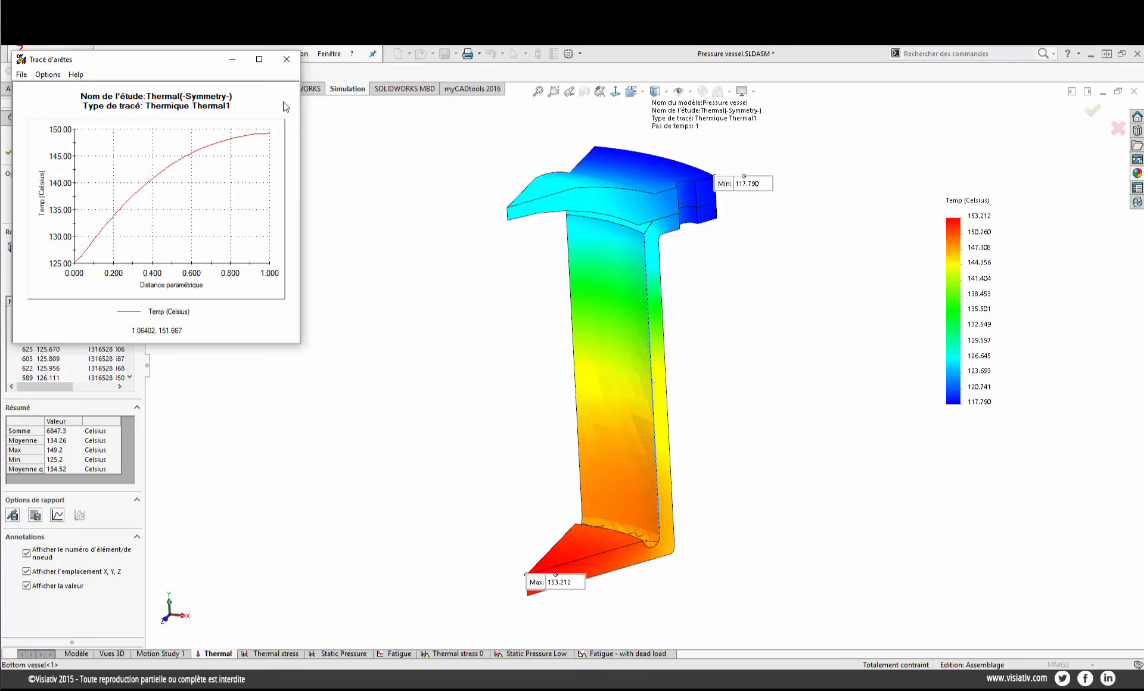
click(287, 60)
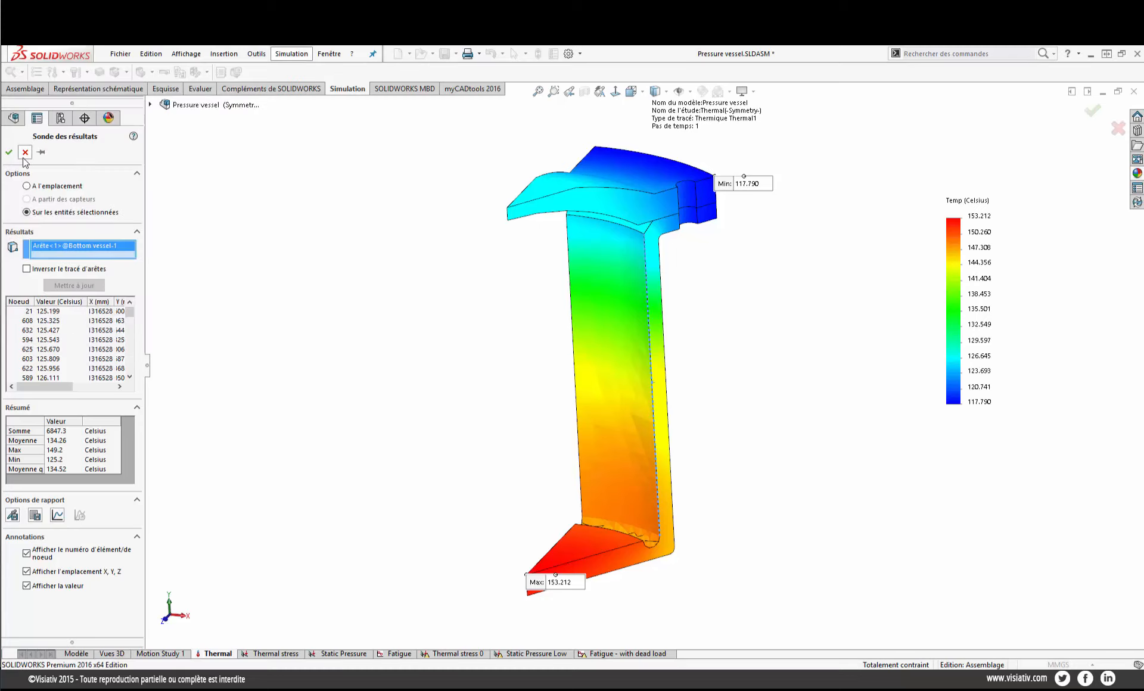
click(9, 153)
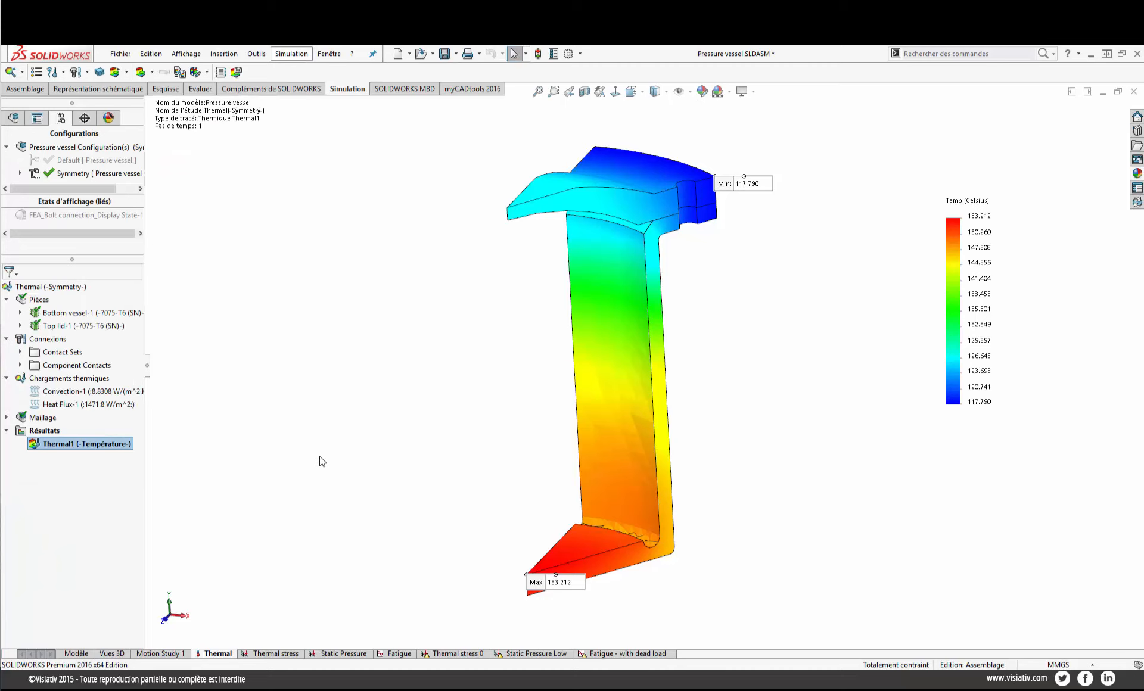
- Review the thermal load options in the Thermal stress study, checking which study supplies the temperatures
click(265, 654)
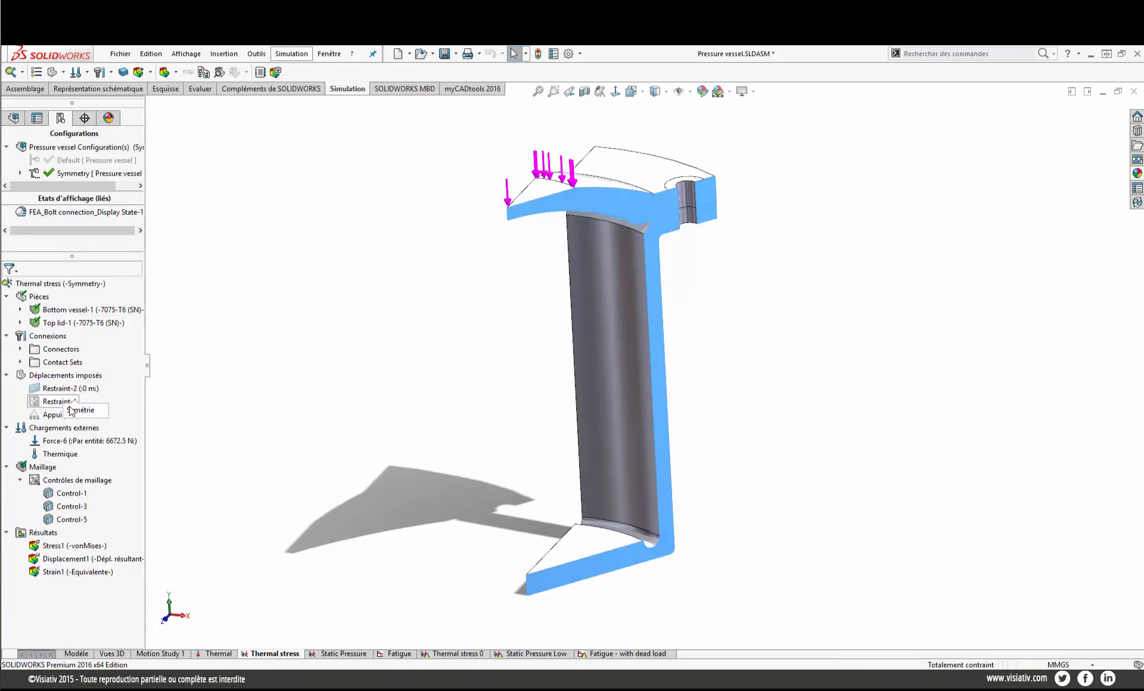
right_click(58, 454)
click(102, 463)
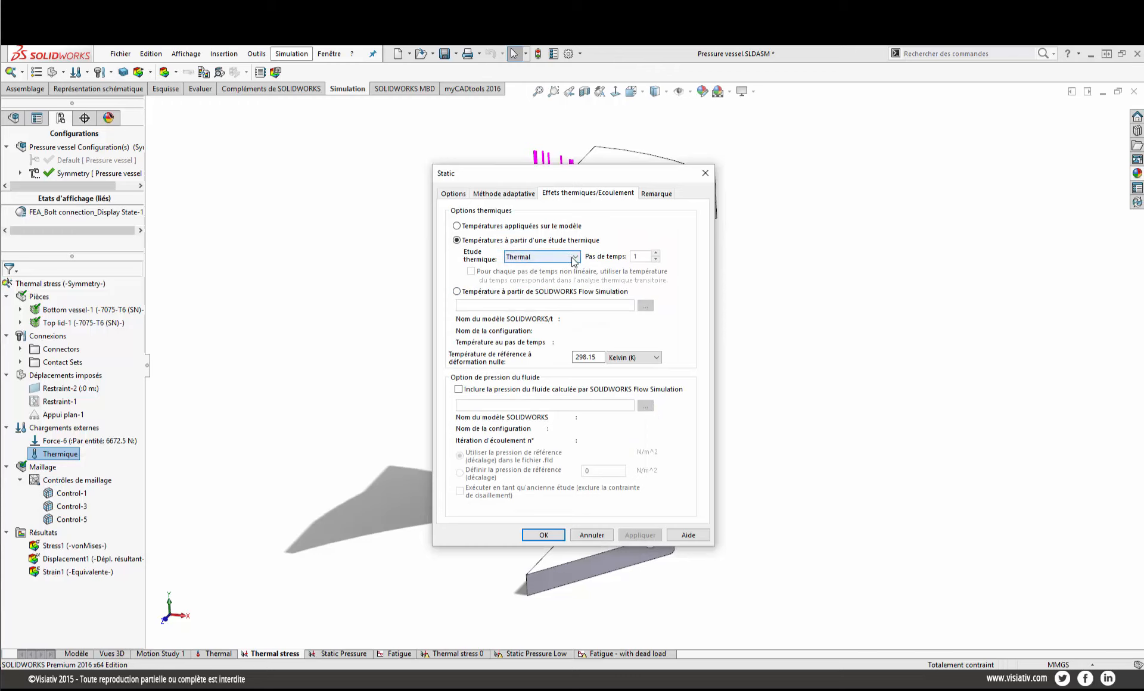
click(543, 534)
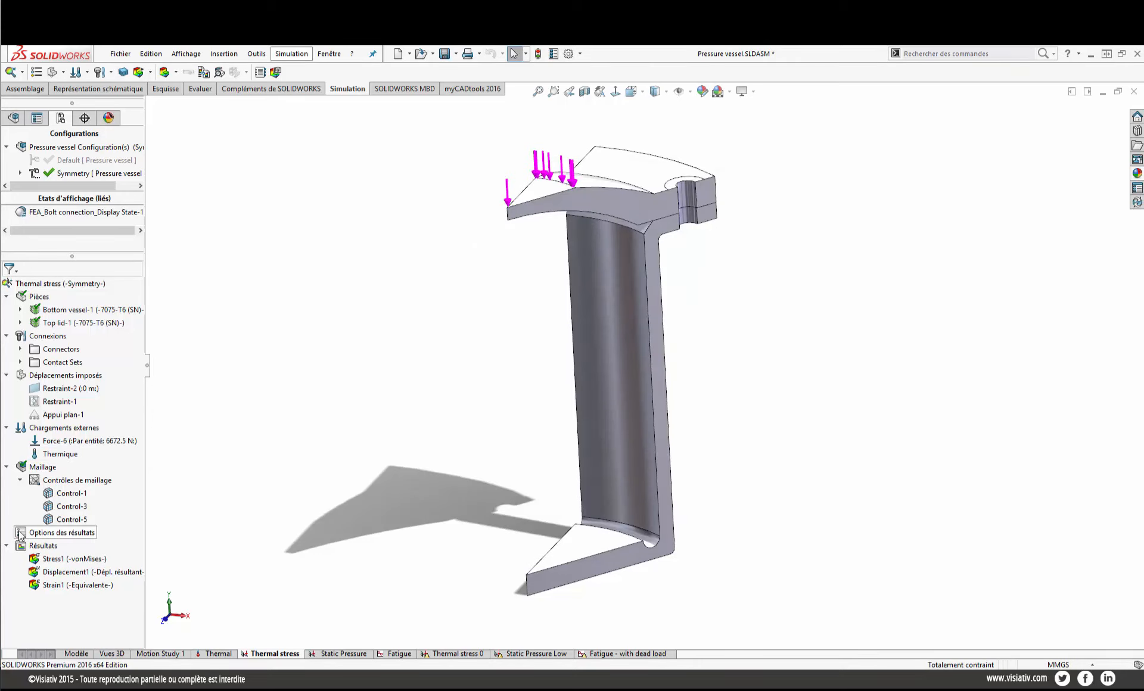
- Display and animate the Thermal stress study's von Mises stress plot, and open its resultant displacement plot
double_click(56, 560)
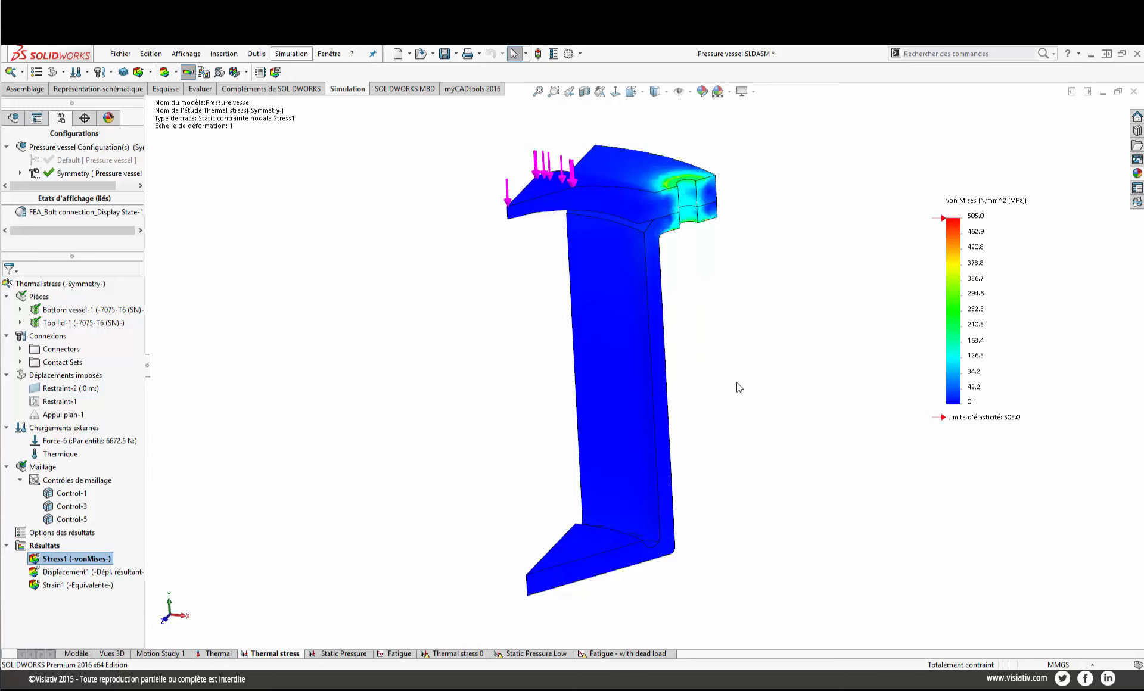
middle_drag(785, 359, 744, 385)
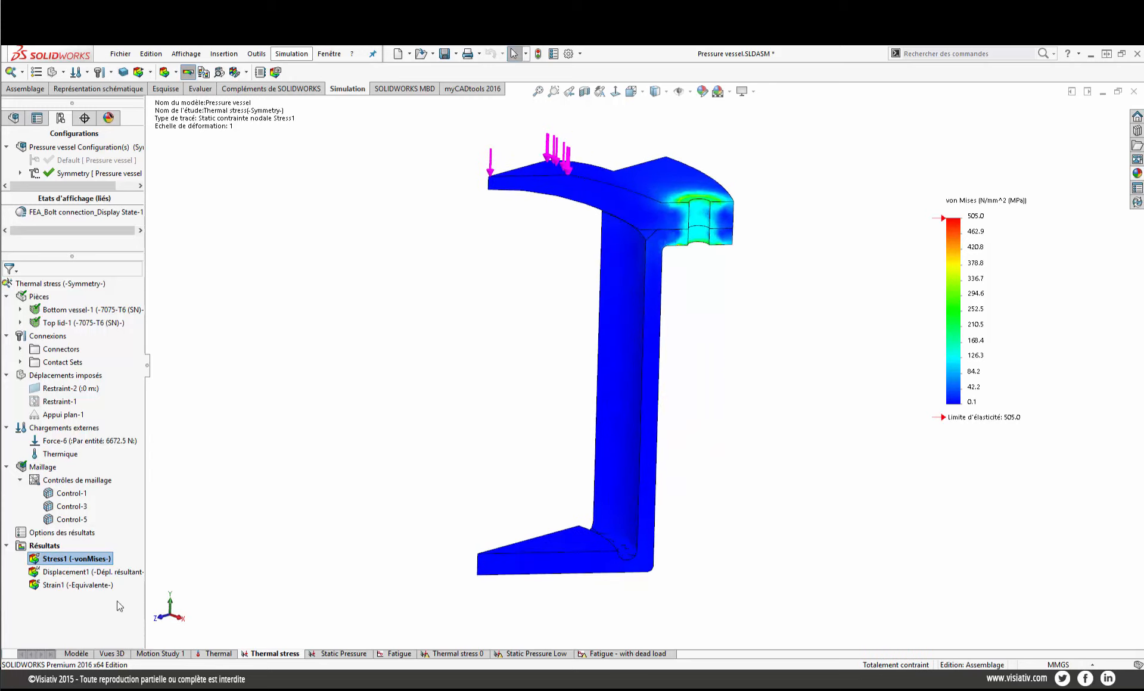
right_click(57, 560)
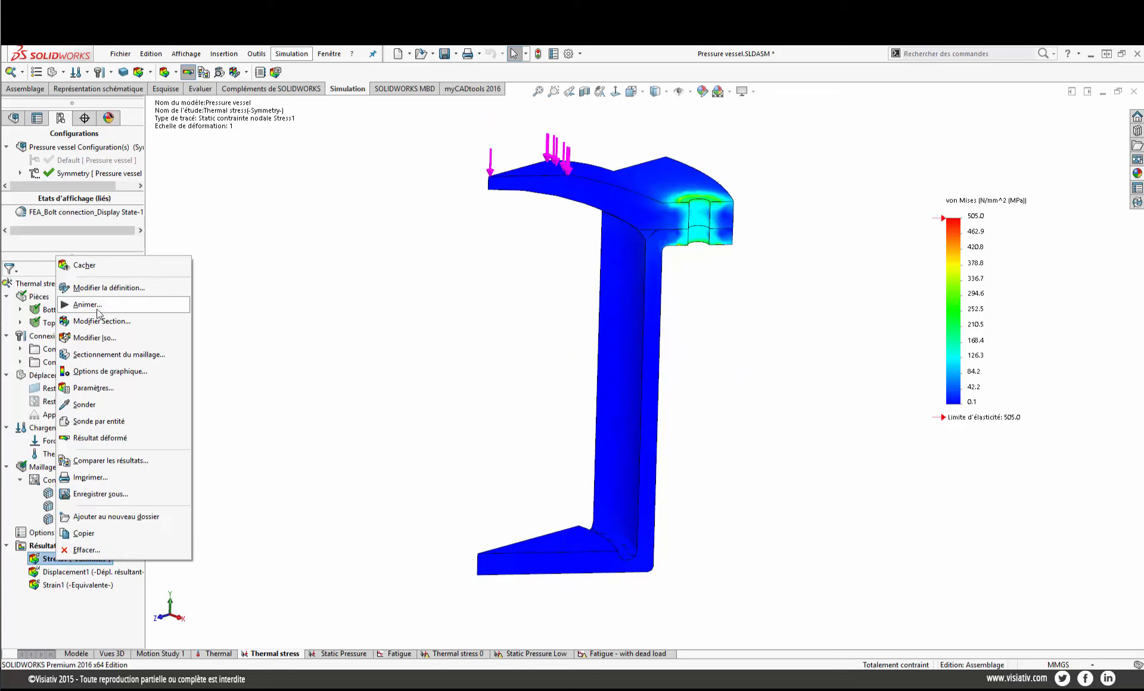
click(119, 308)
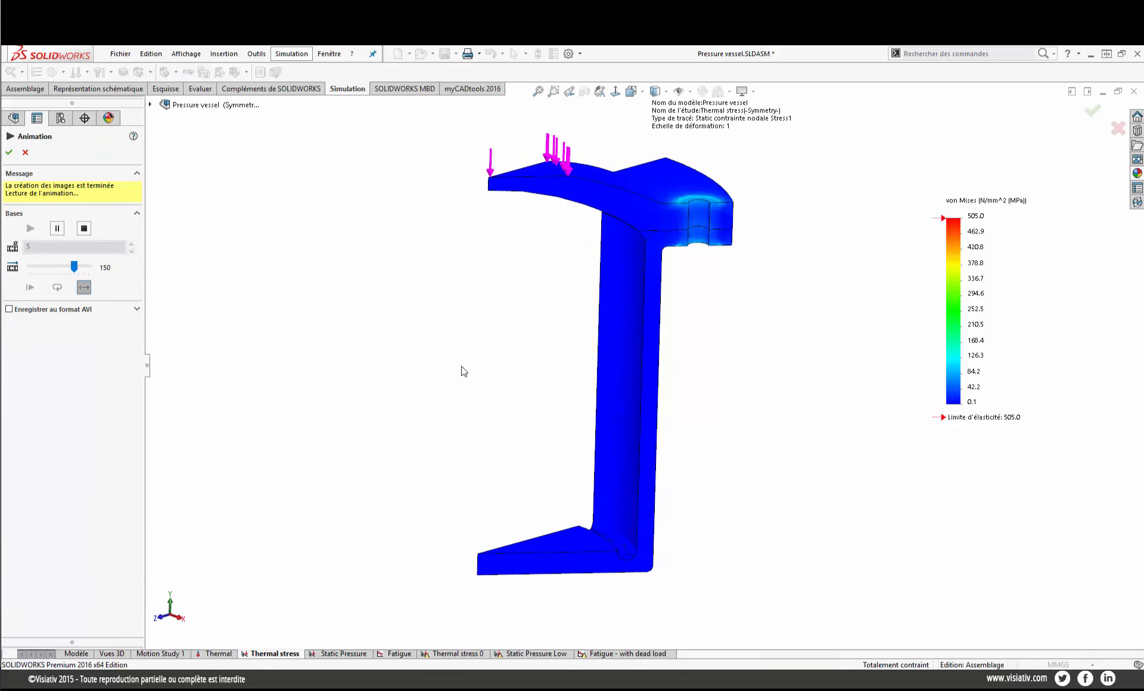
click(10, 152)
double_click(97, 574)
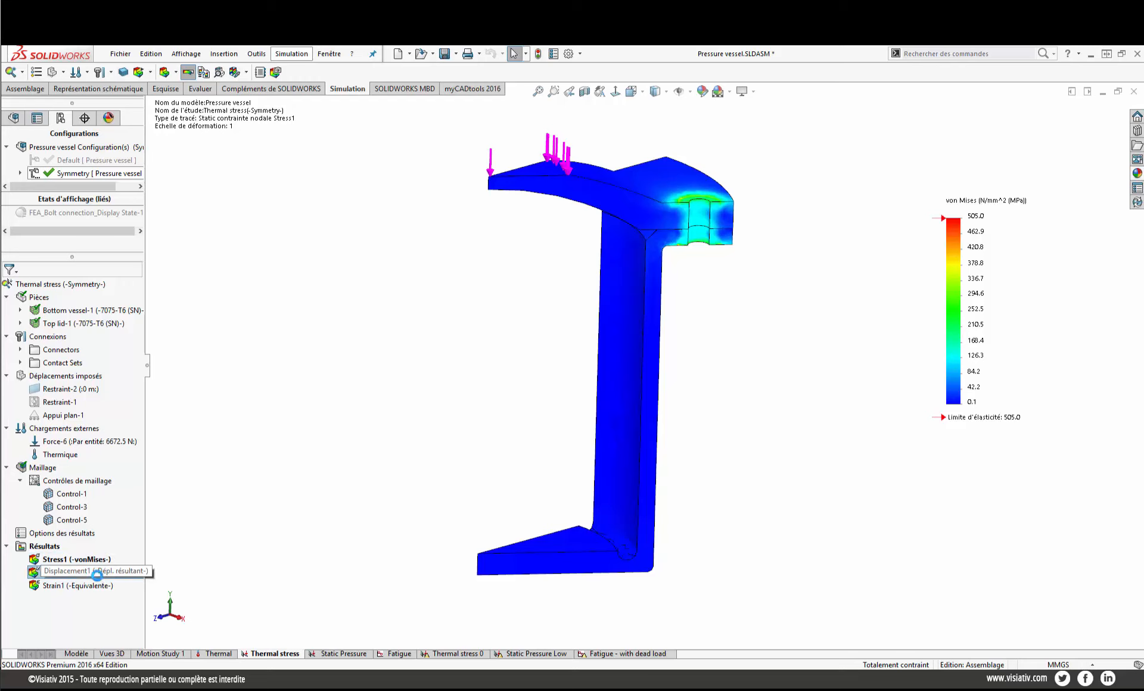
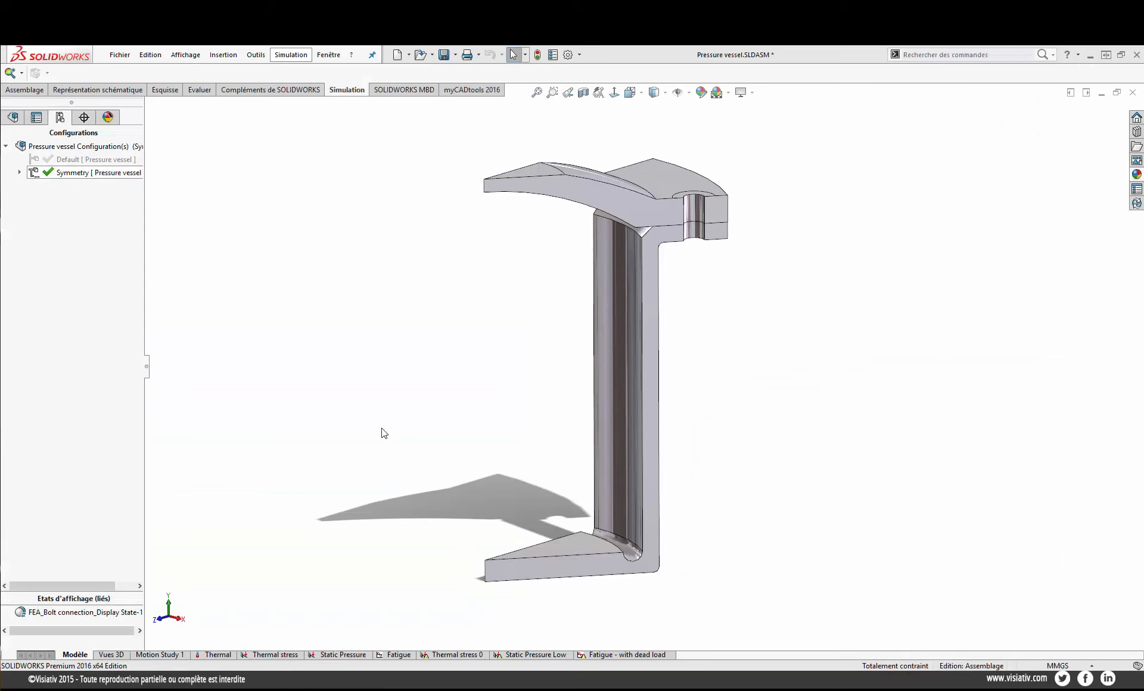
- Review the loads of the Thermal stress and Static Pressure studies, highlighting the faces under the pressure load
click(277, 655)
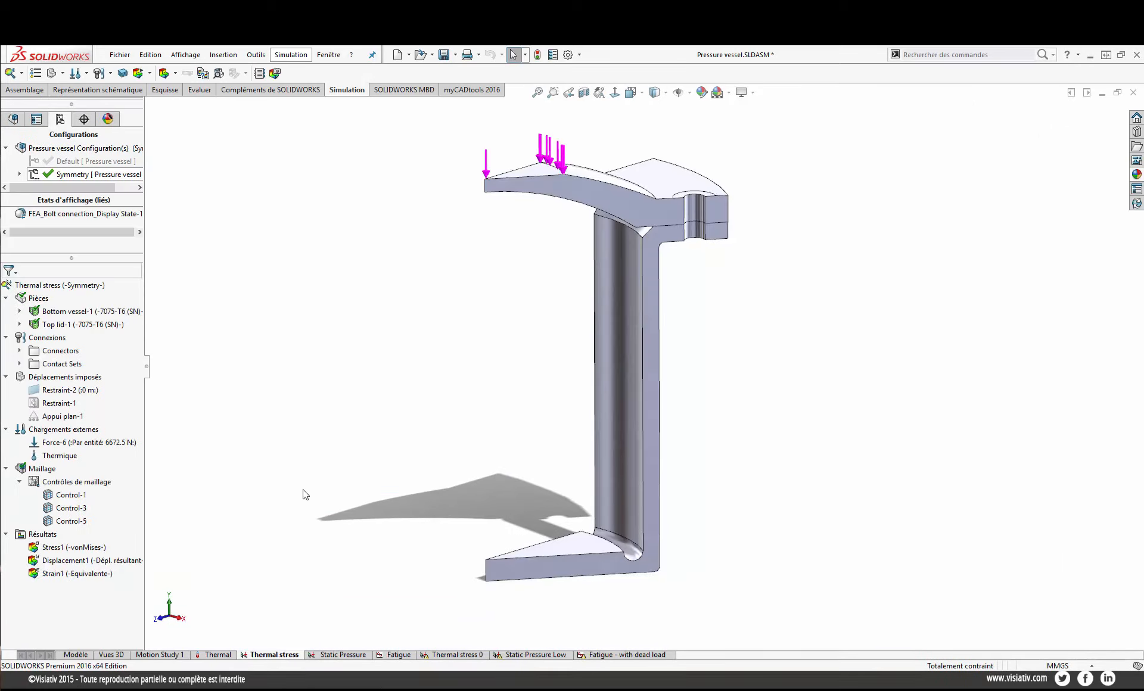
mouse_move(53, 443)
click(329, 654)
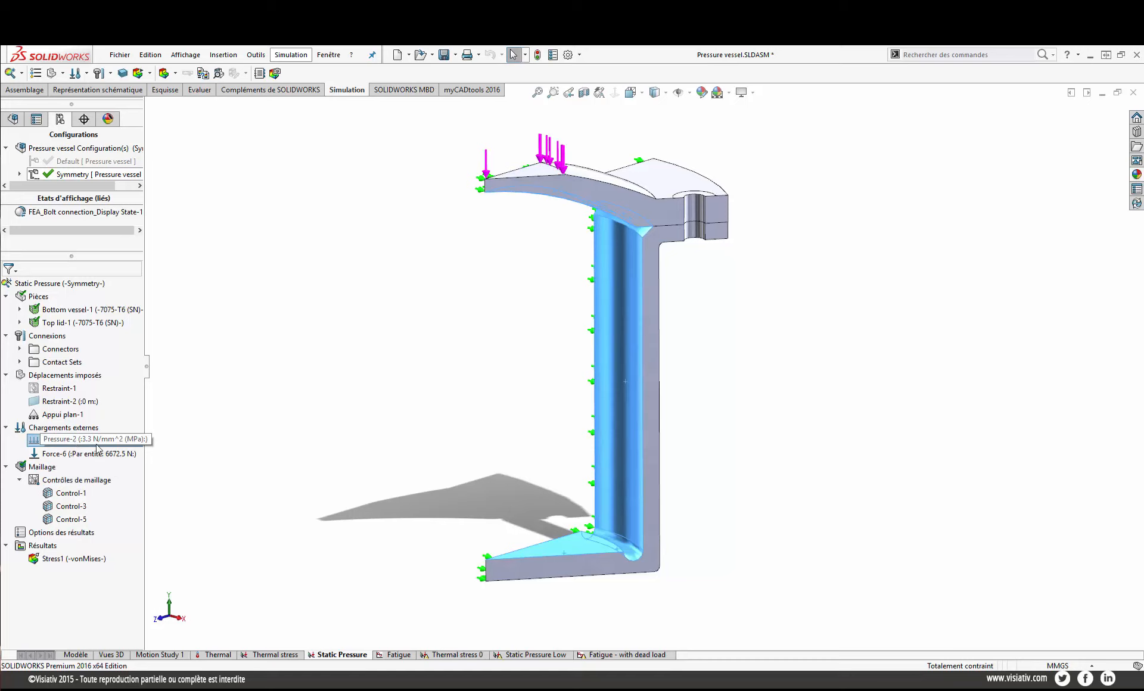
click(75, 441)
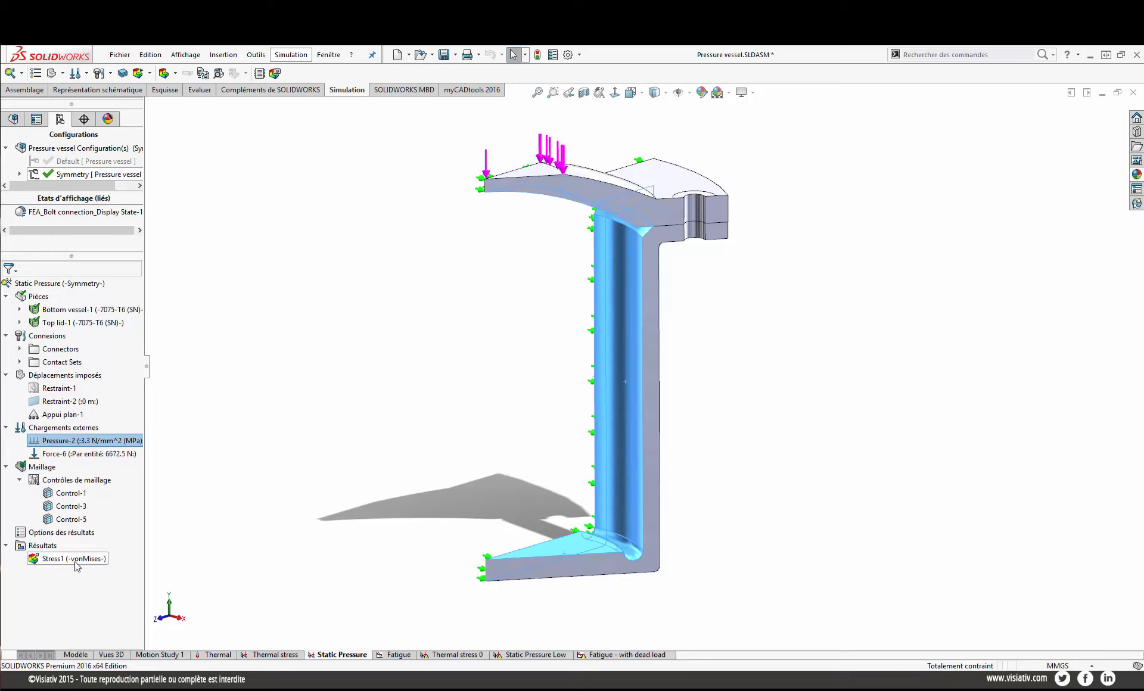
- Create a new fatigue study with constant-amplitude events
click(22, 73)
click(31, 100)
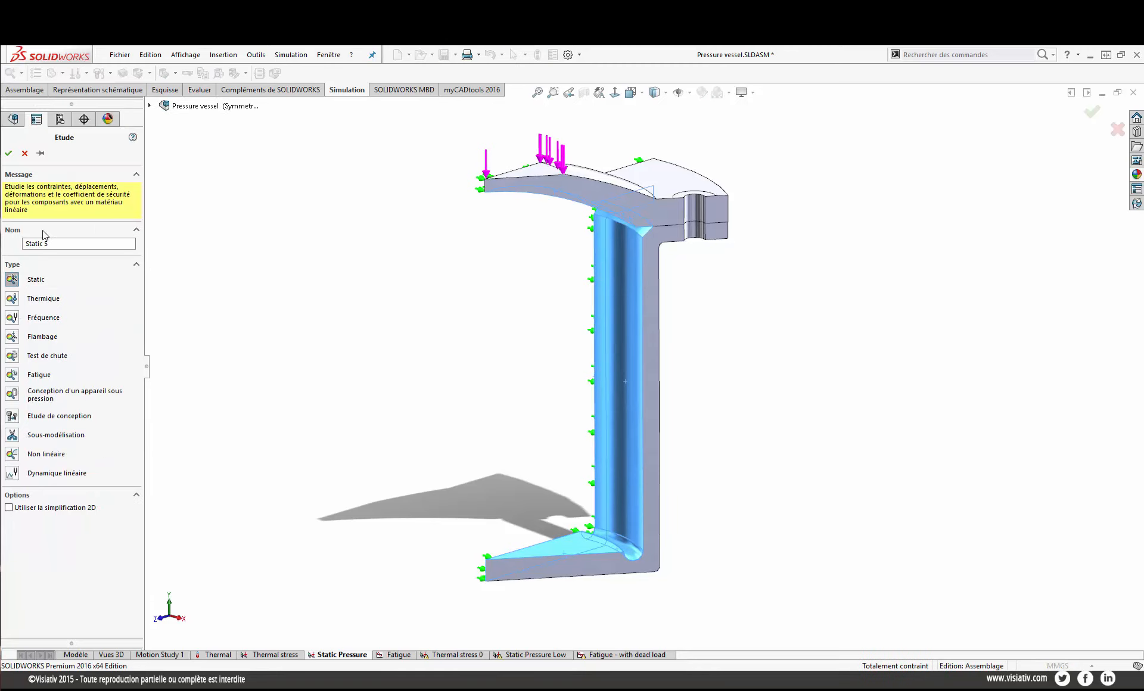
click(14, 376)
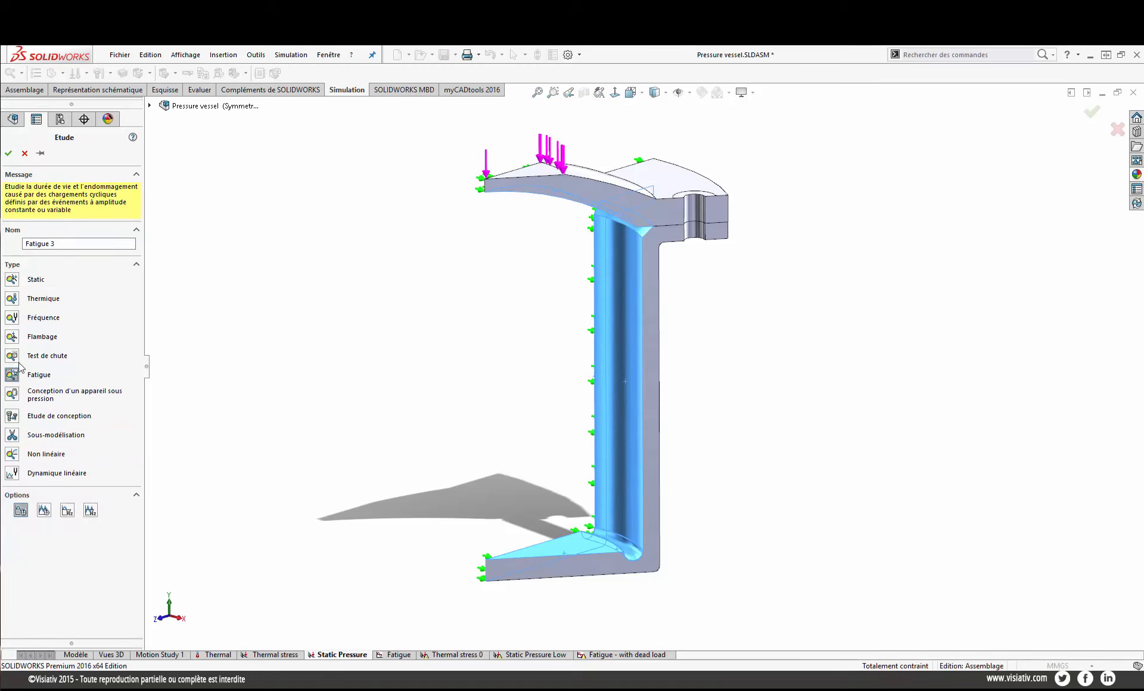
click(8, 155)
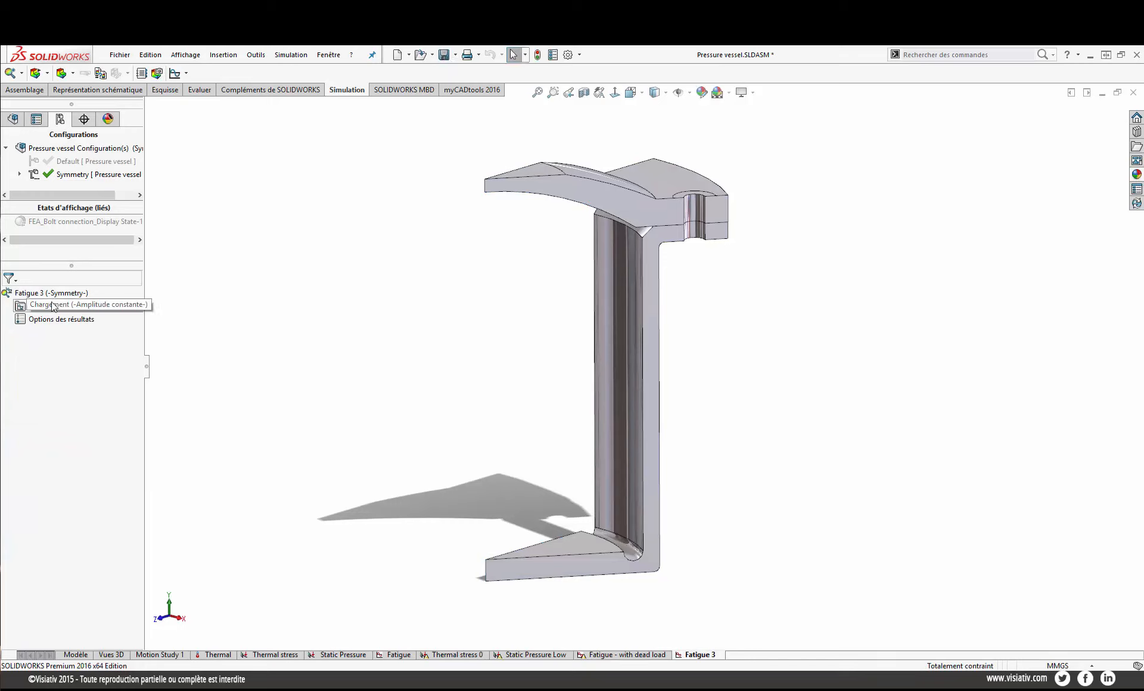
- Add a fatigue event of 2000000 cycles with zero-based loading (LR=0), associated with the Thermal stress study
right_click(98, 307)
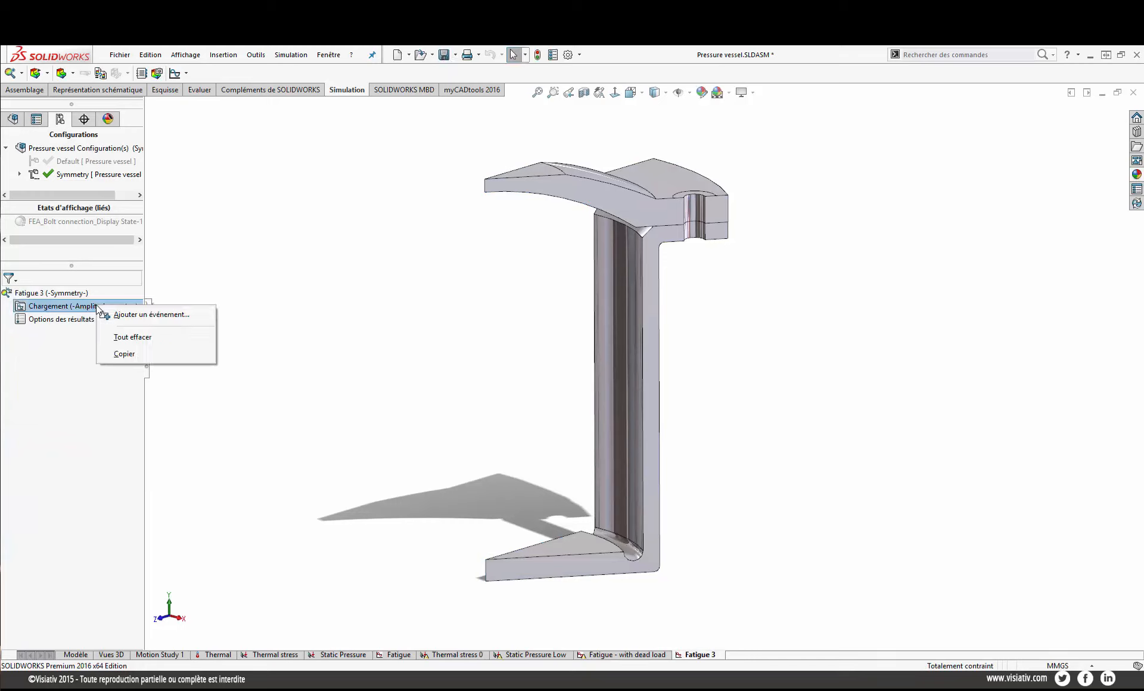
click(135, 315)
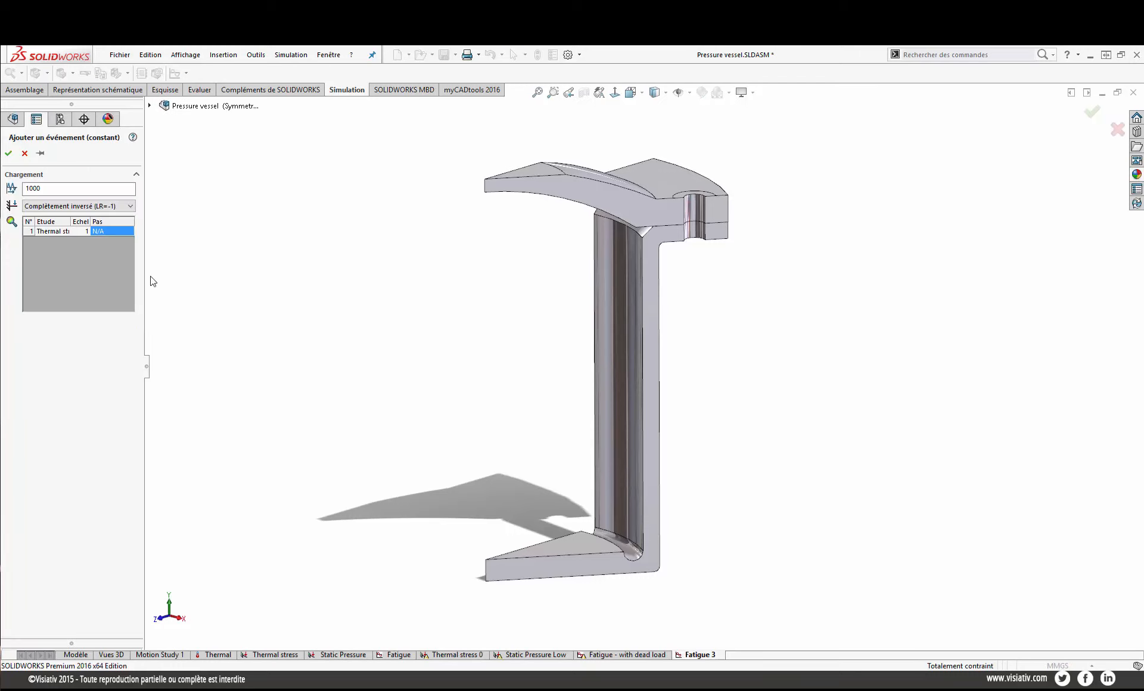
double_click(33, 189)
text(200)
click(115, 206)
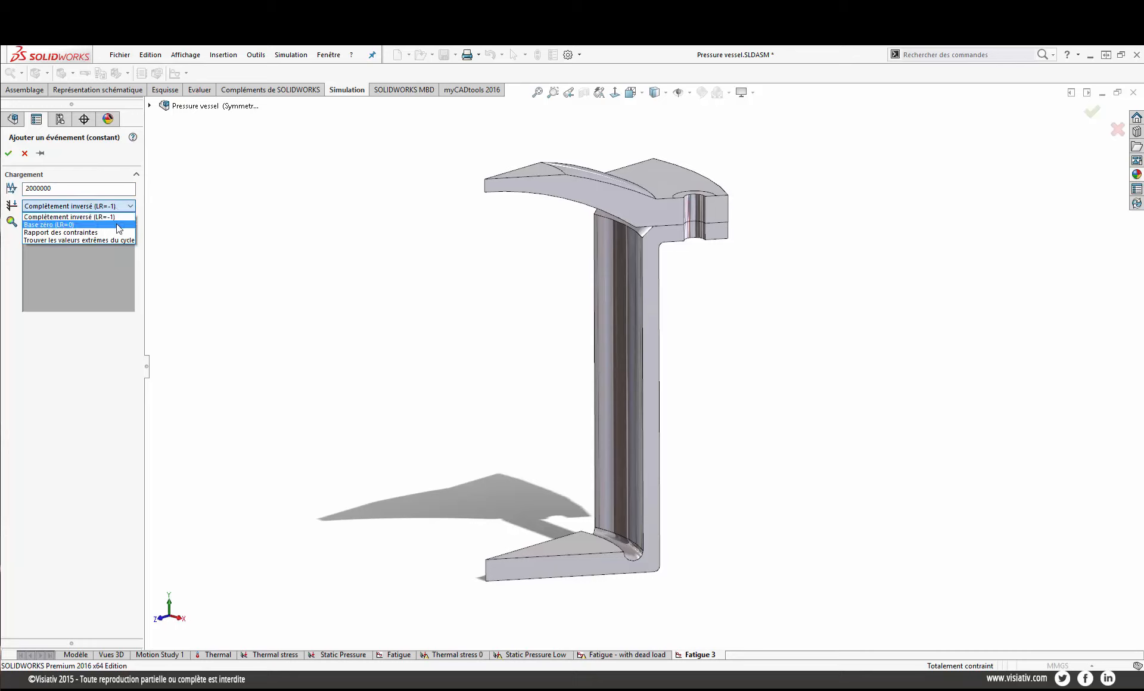
click(119, 226)
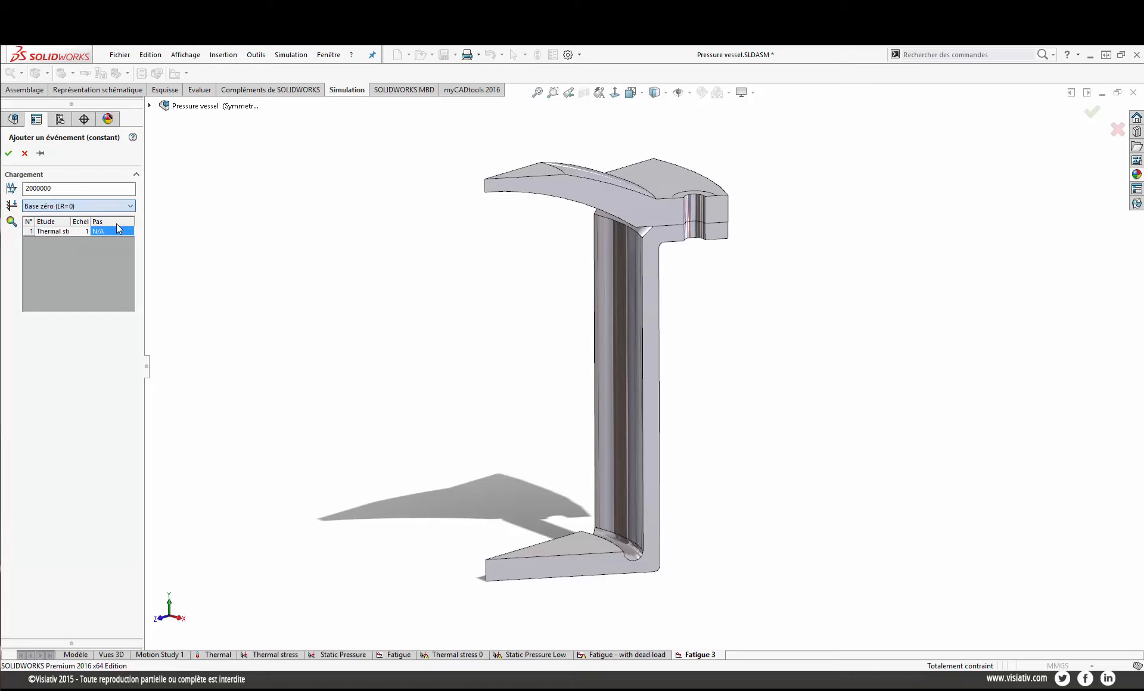
click(68, 232)
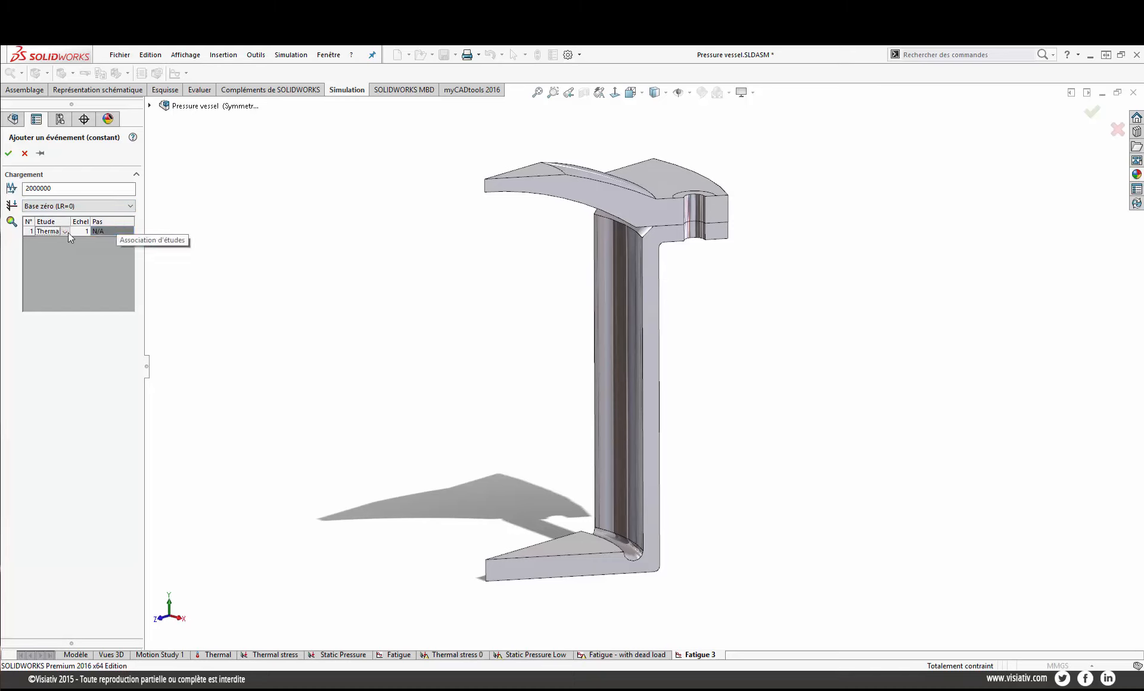
click(68, 231)
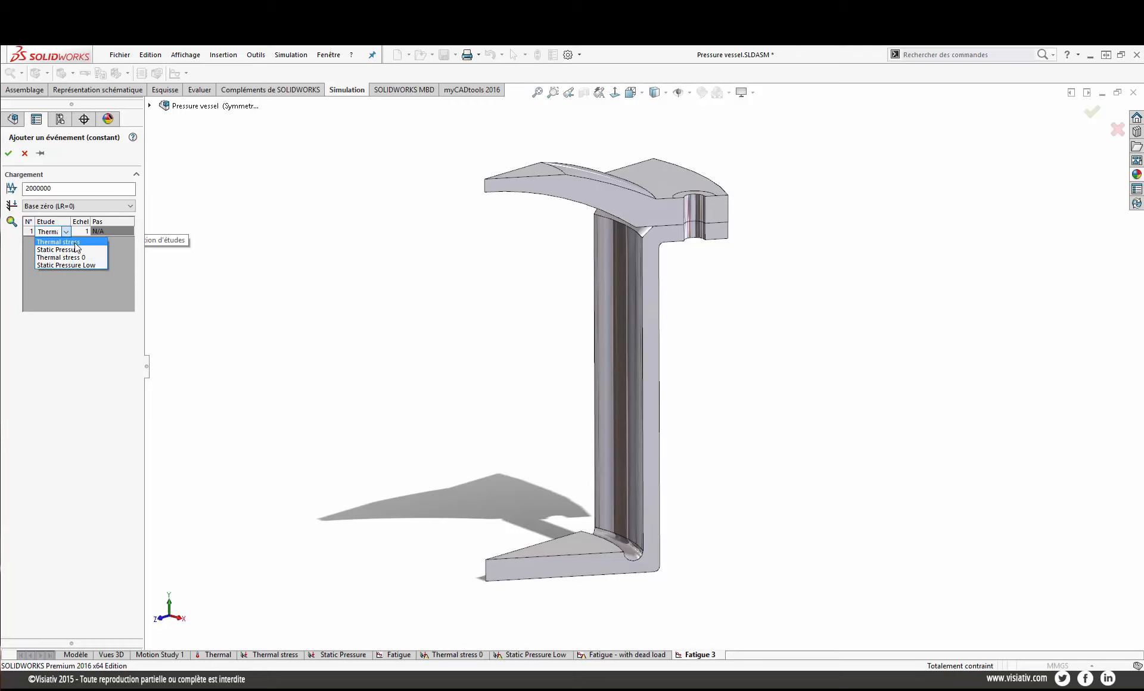
click(74, 255)
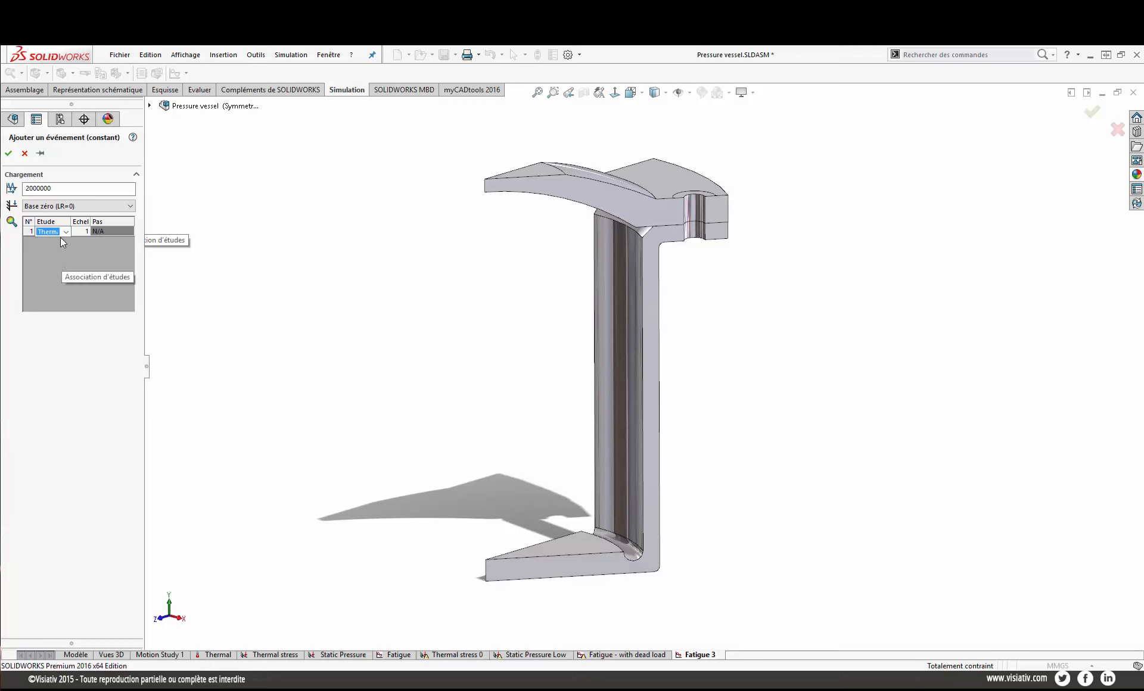
click(8, 154)
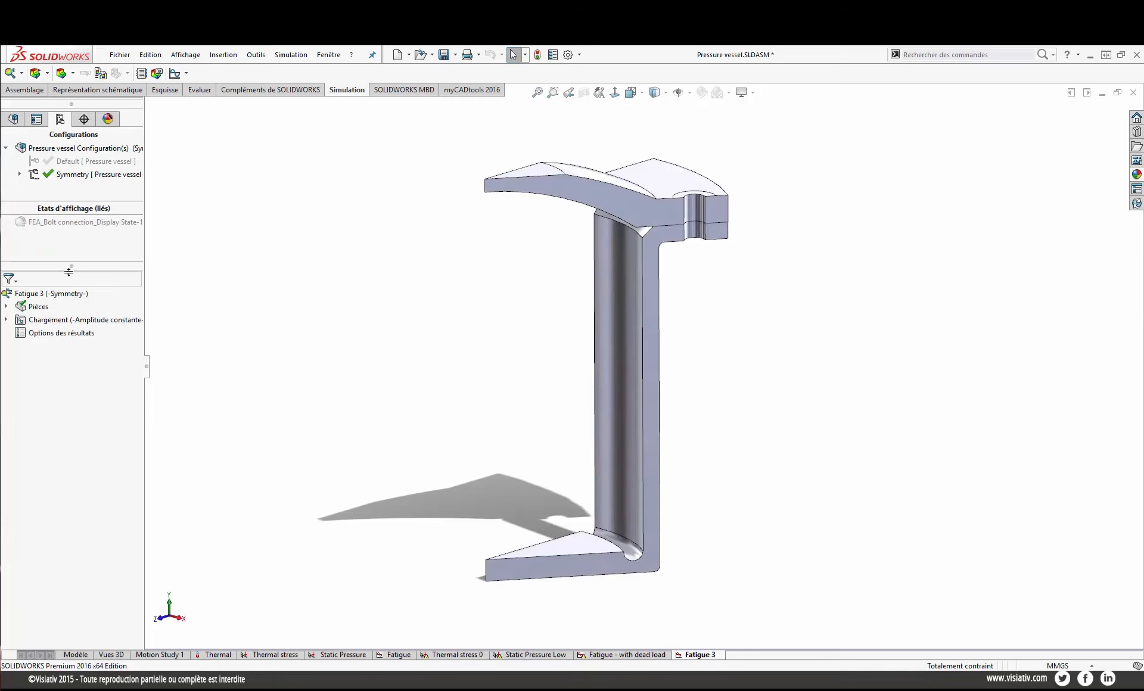
- Add a second fatigue event of 500000 cycles with a stress ratio of -0.2, associated with the Static Pressure study
right_click(31, 320)
click(71, 329)
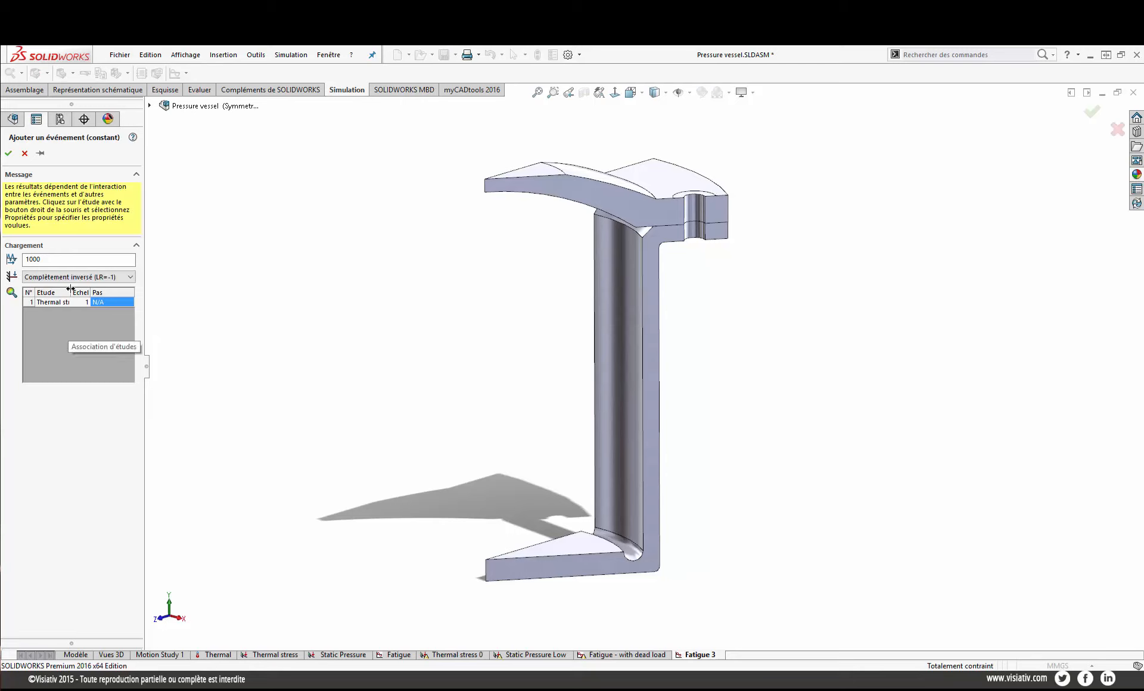
double_click(29, 260)
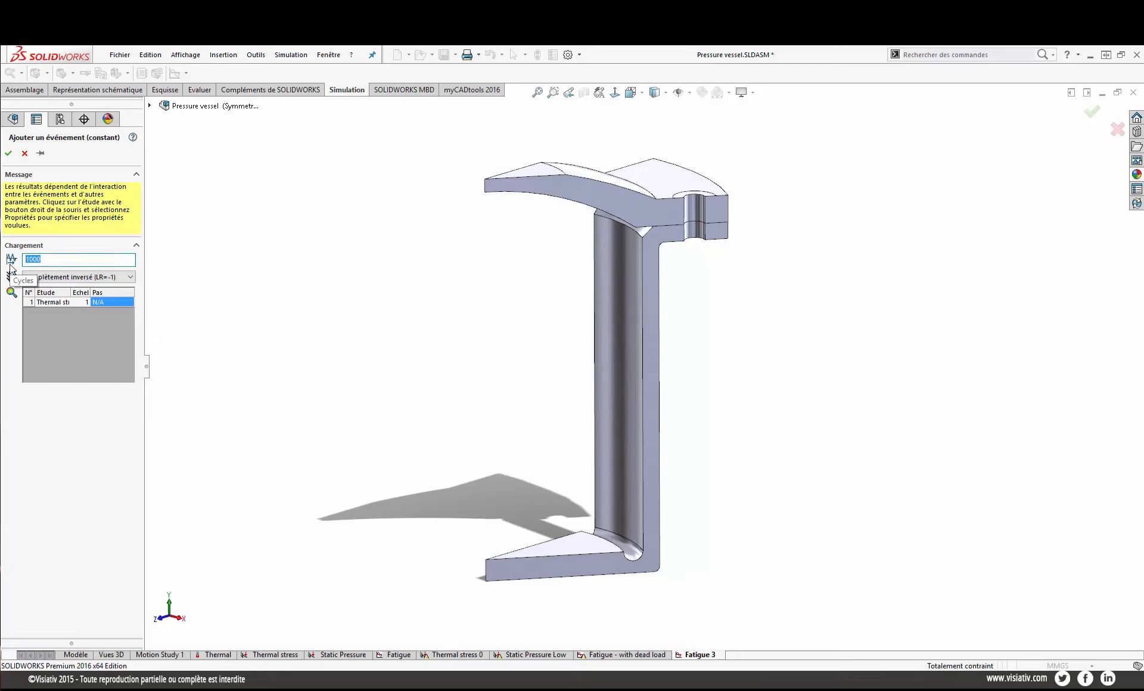
text(500)
click(94, 278)
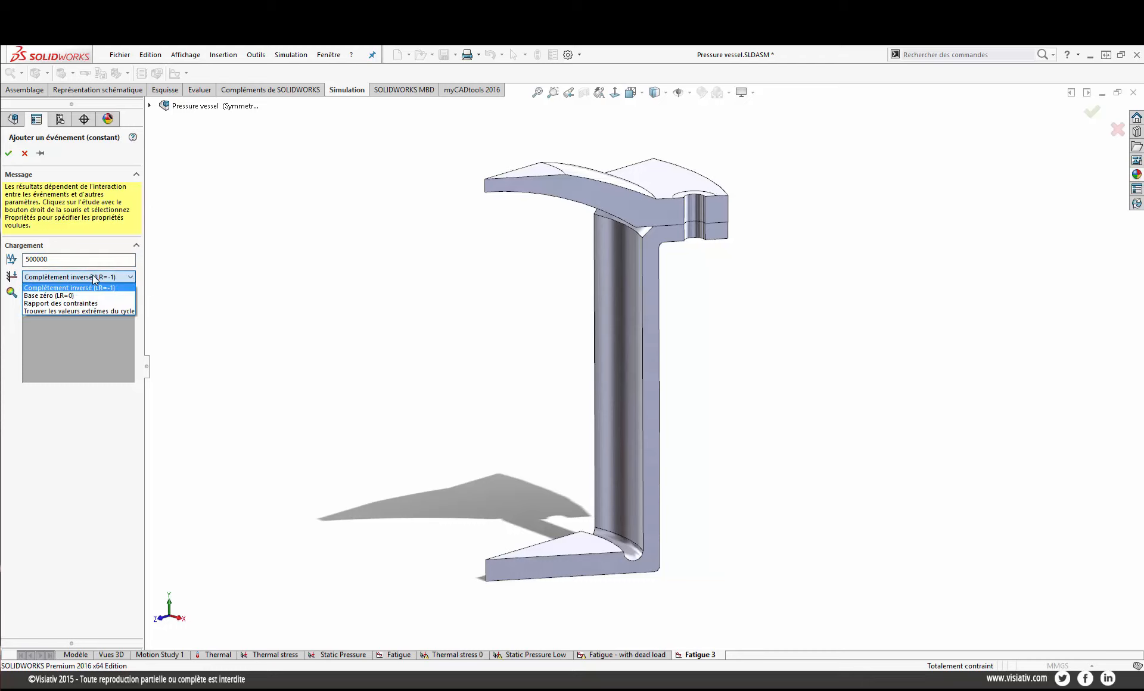
click(101, 304)
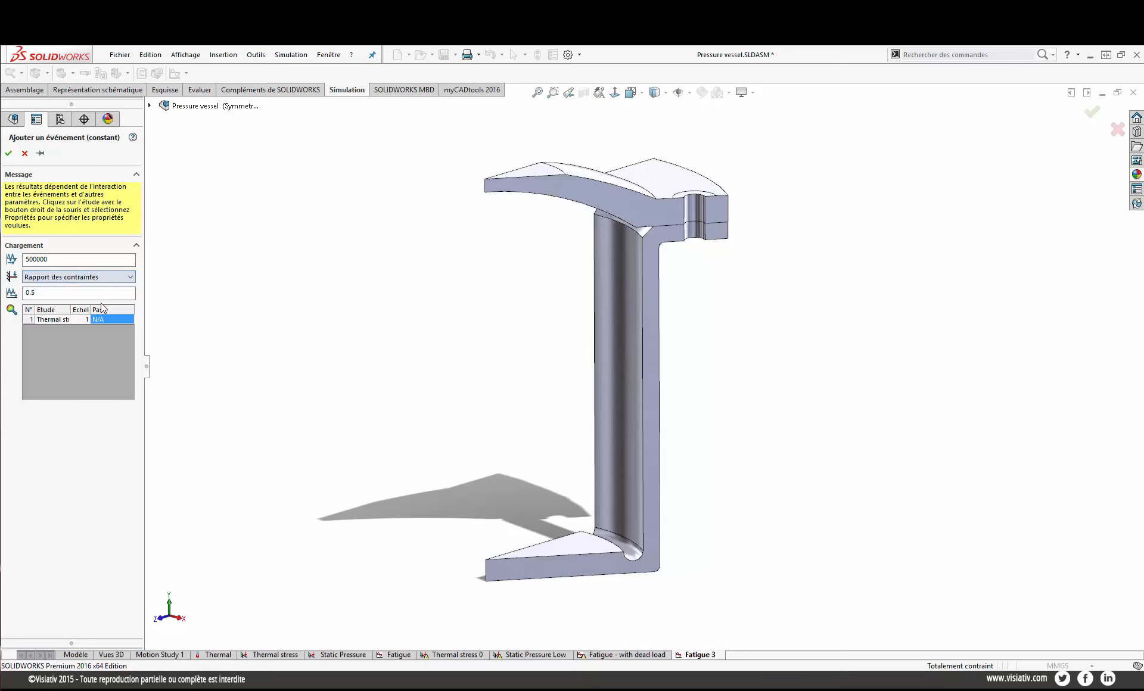
text(-0.)
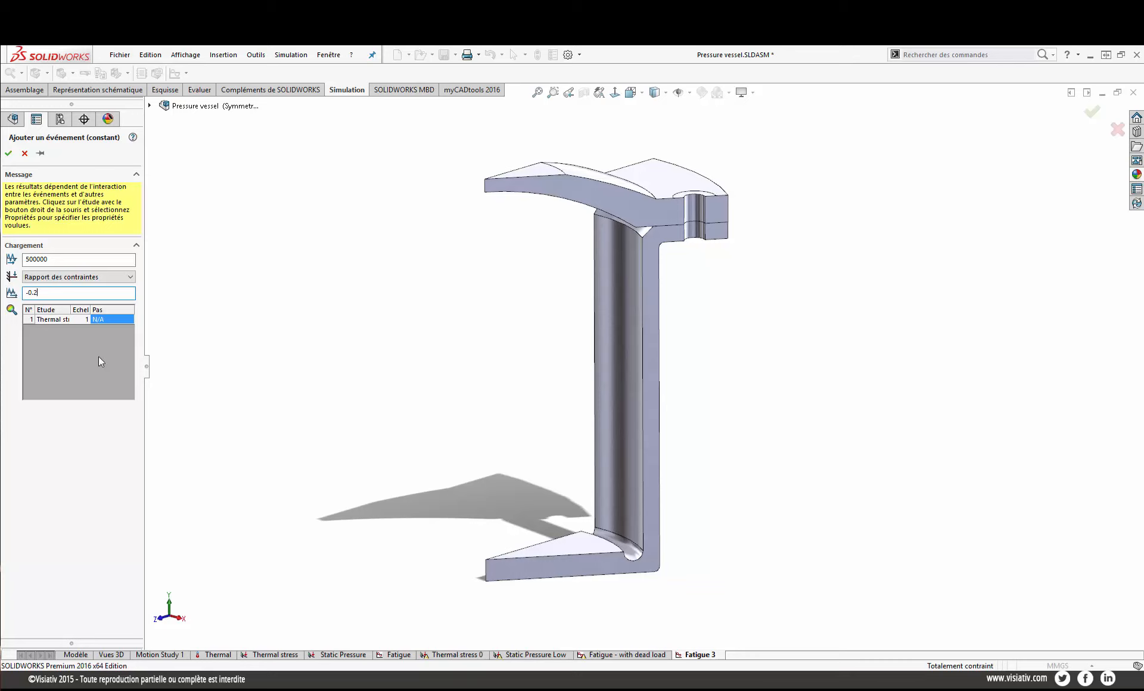
click(63, 321)
click(65, 320)
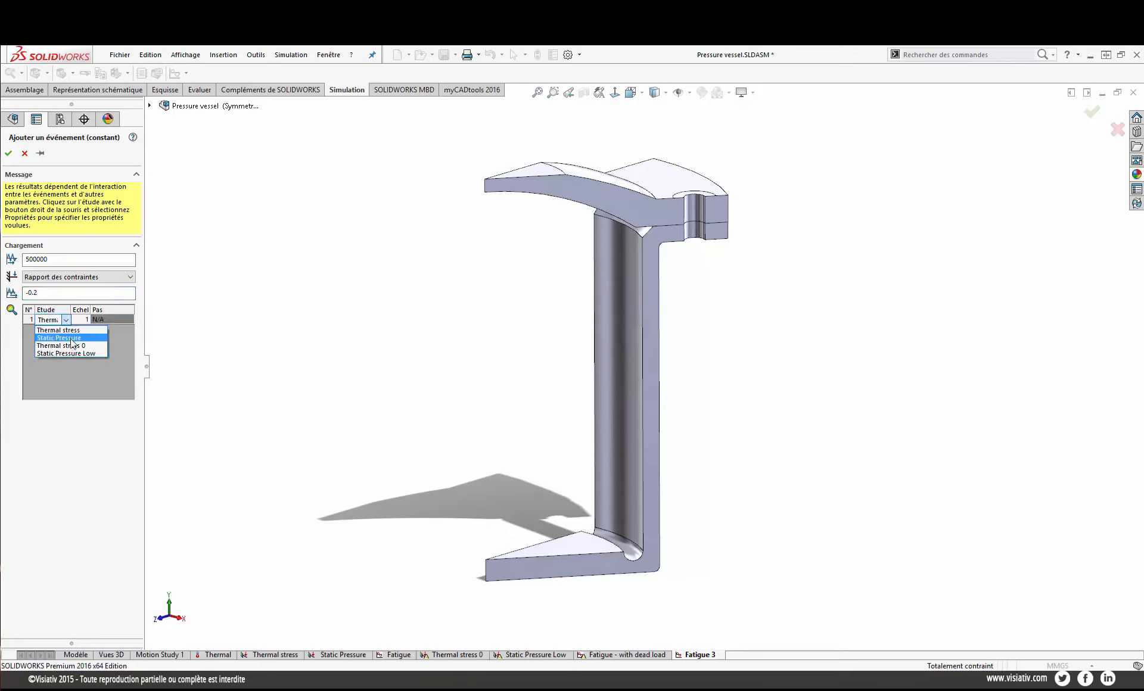
click(71, 338)
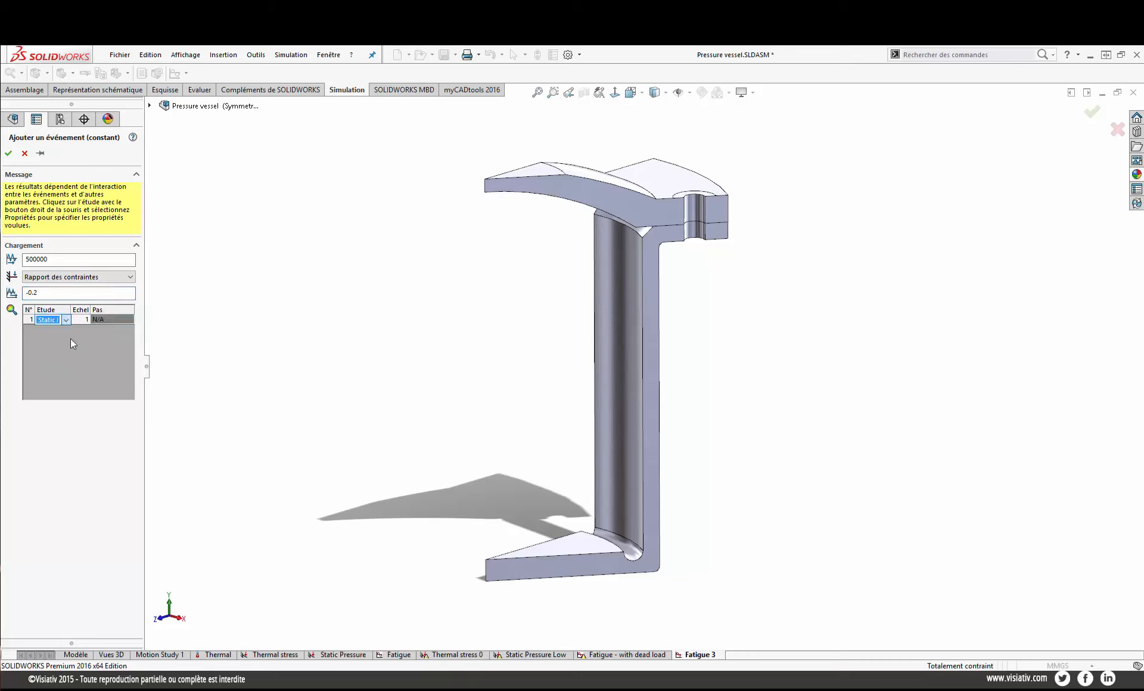
click(8, 154)
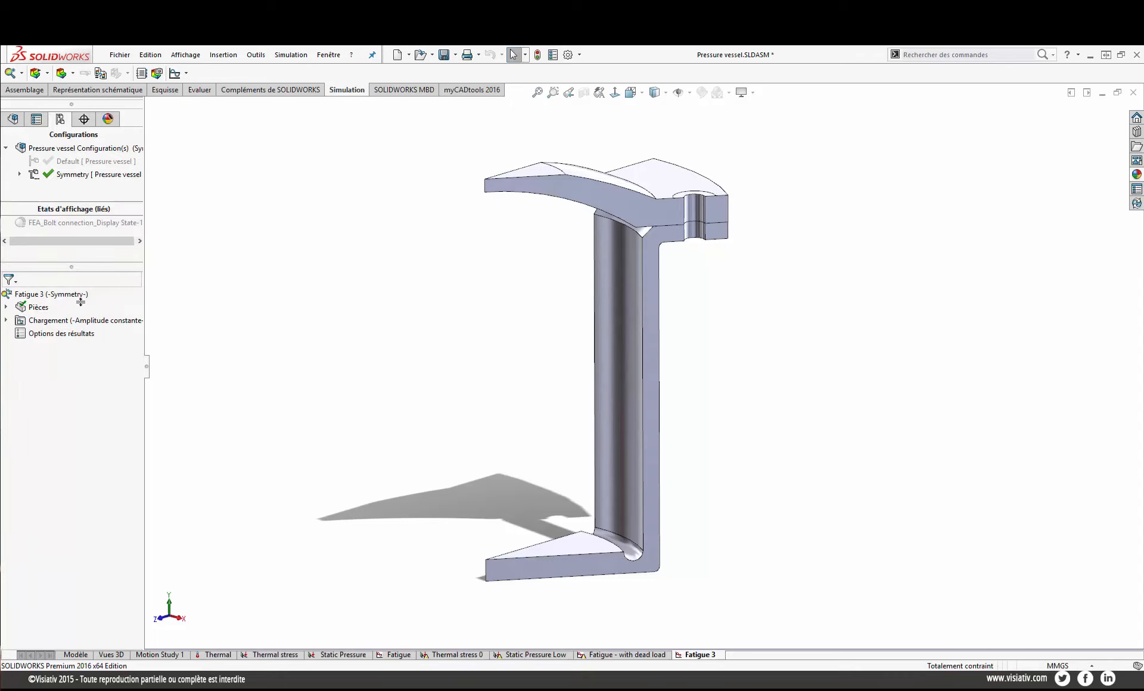
- Review the bottom vessel's S-N fatigue data and browse the curve library without applying anything
click(6, 307)
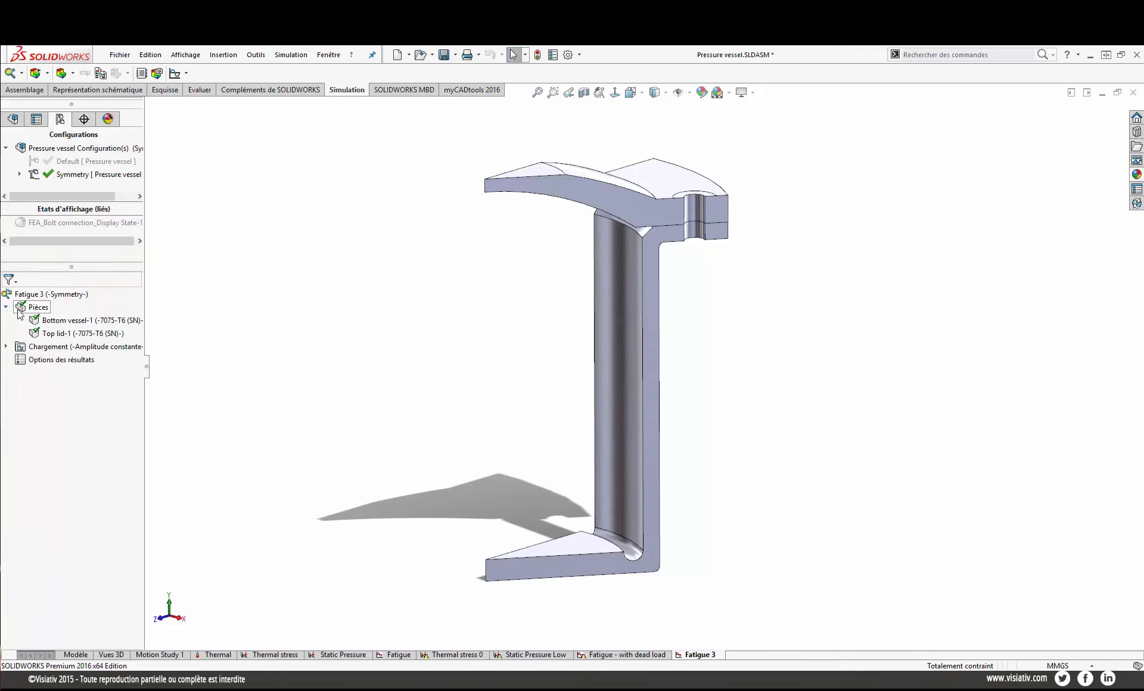
right_click(67, 326)
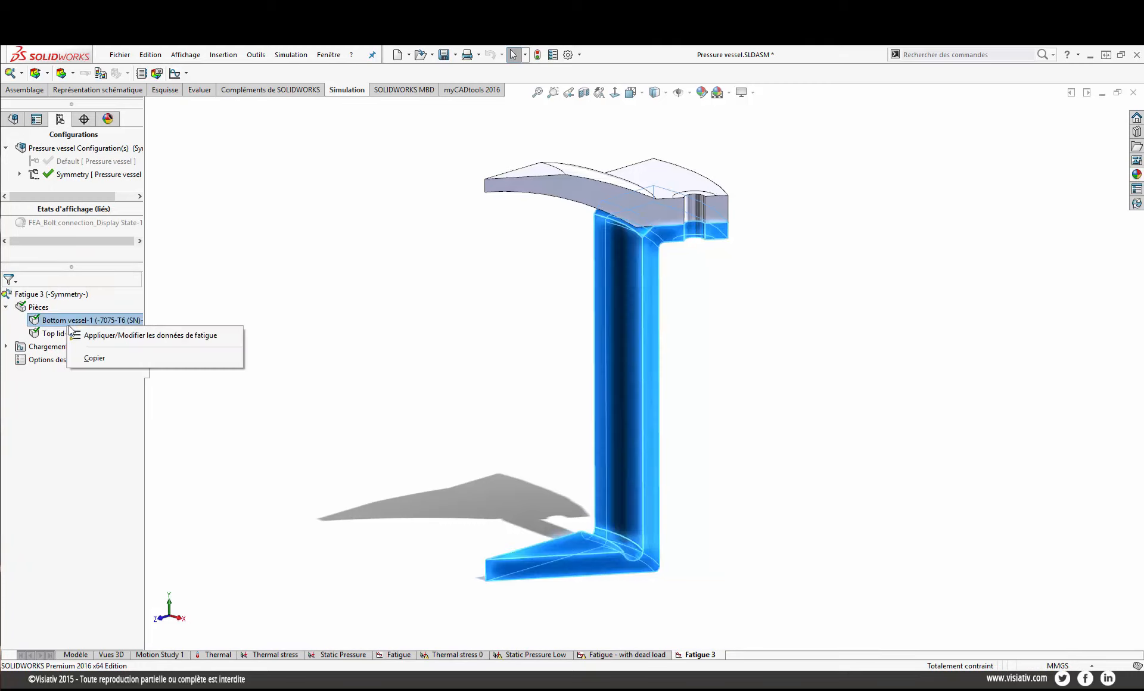
click(105, 336)
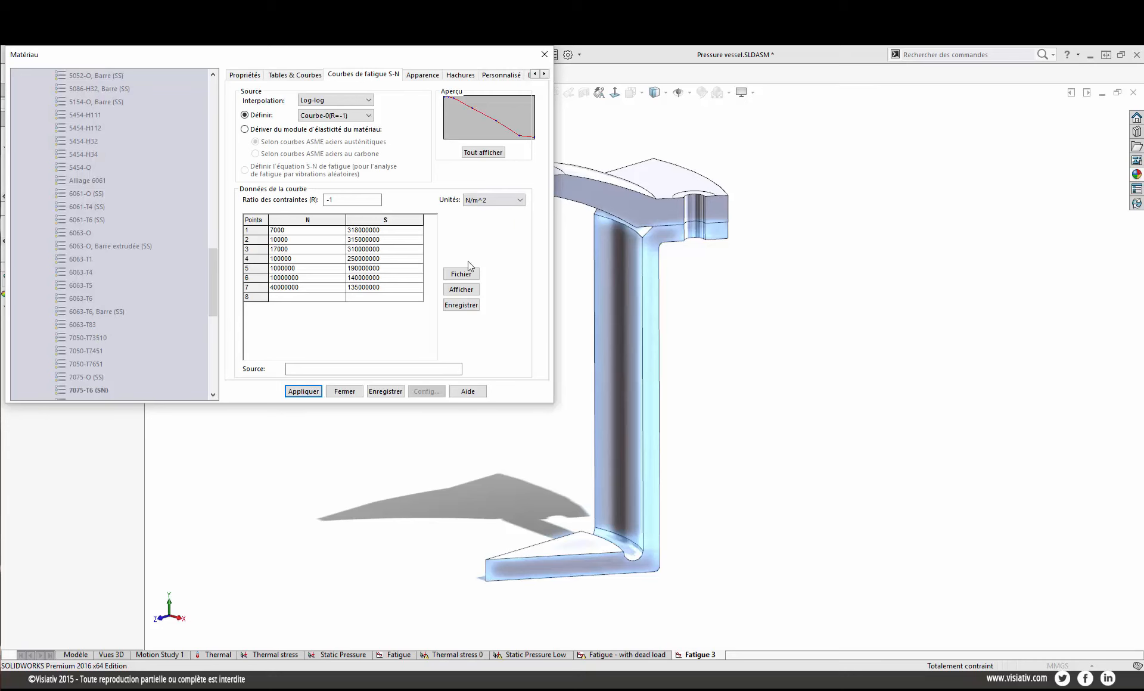
click(468, 278)
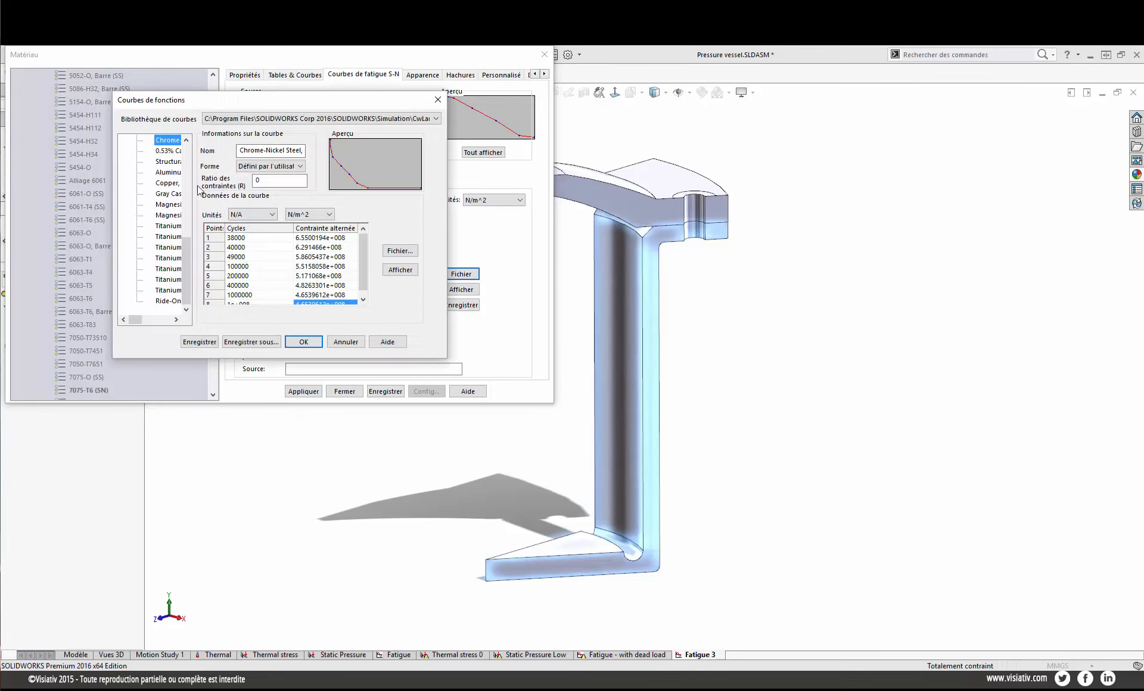
drag(188, 265, 196, 171)
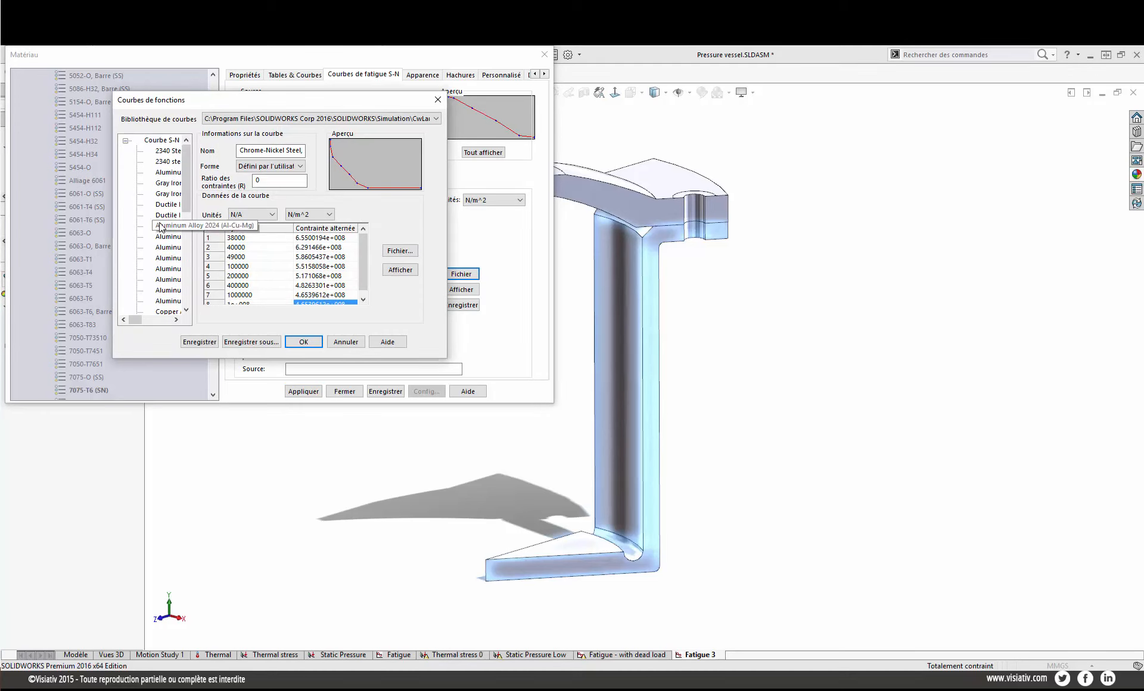
click(345, 342)
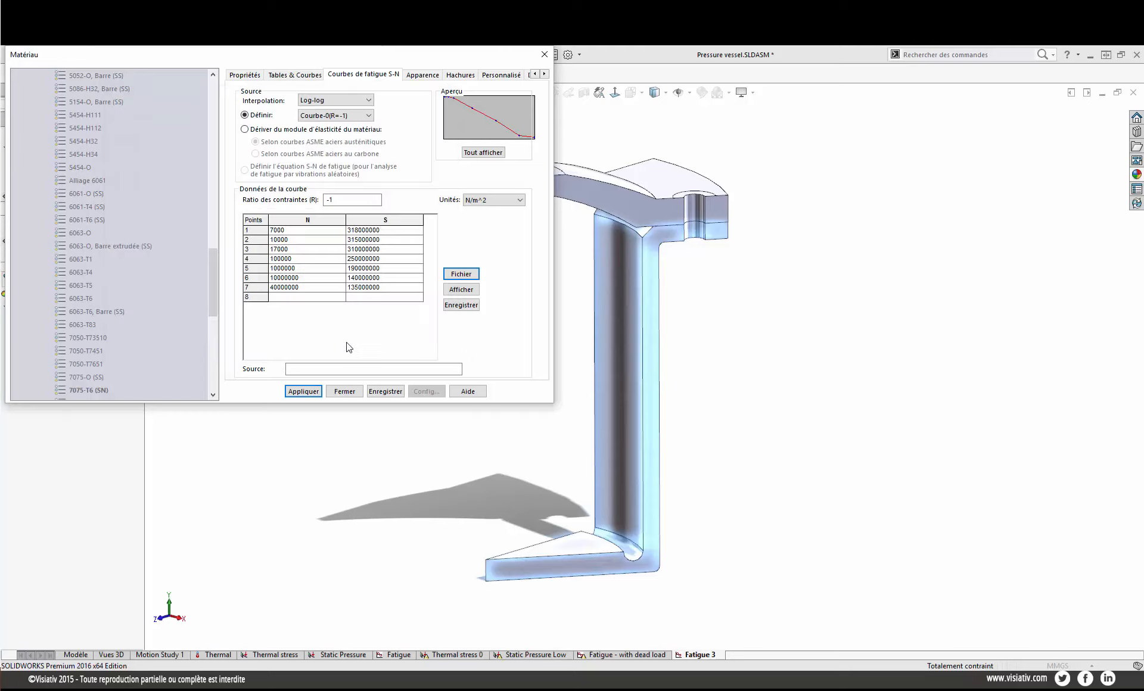
click(345, 391)
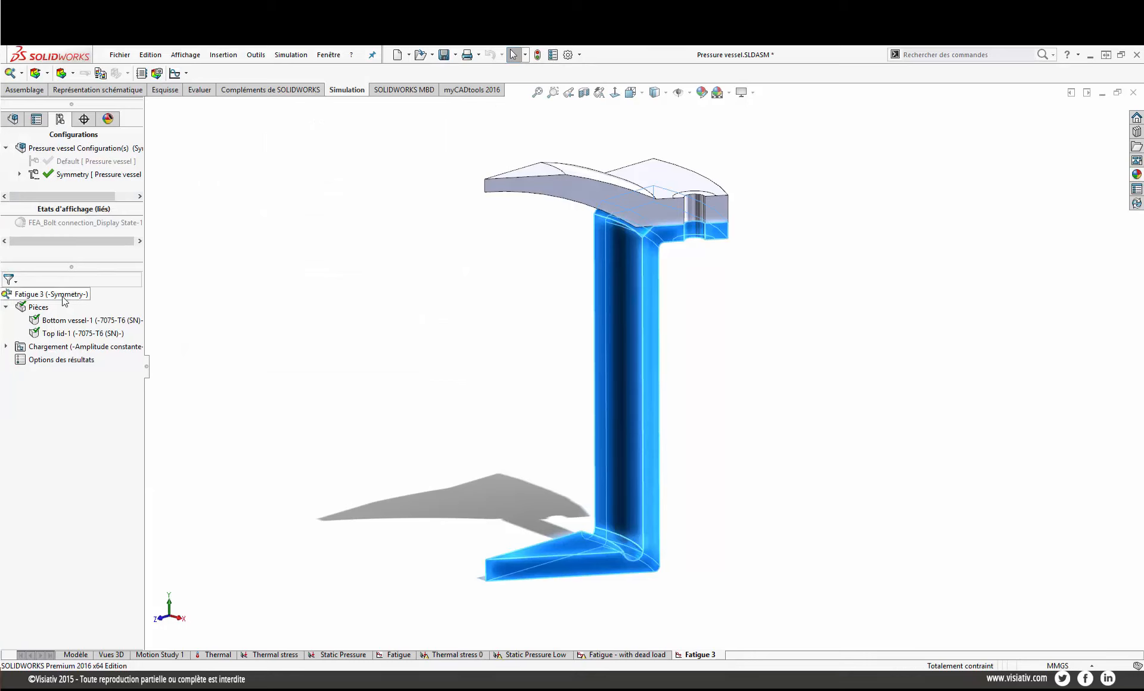
- Run the Fatigue 3 study, continuing the calculation with the smallest number of cycles from the S-N curves
right_click(63, 298)
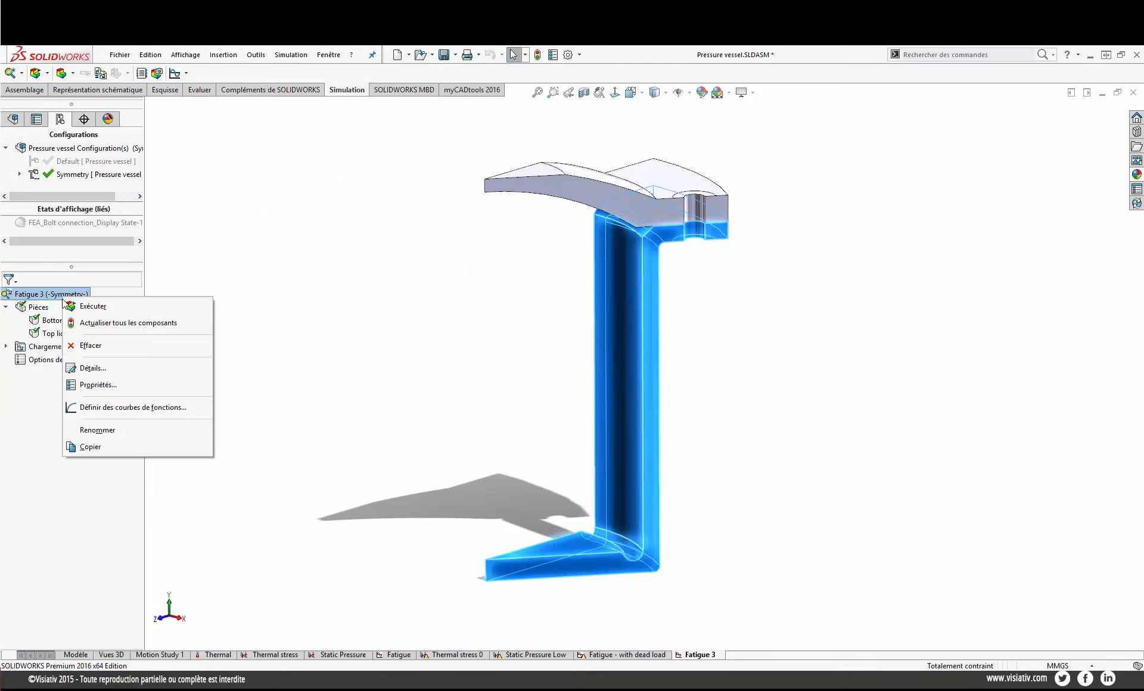
click(108, 311)
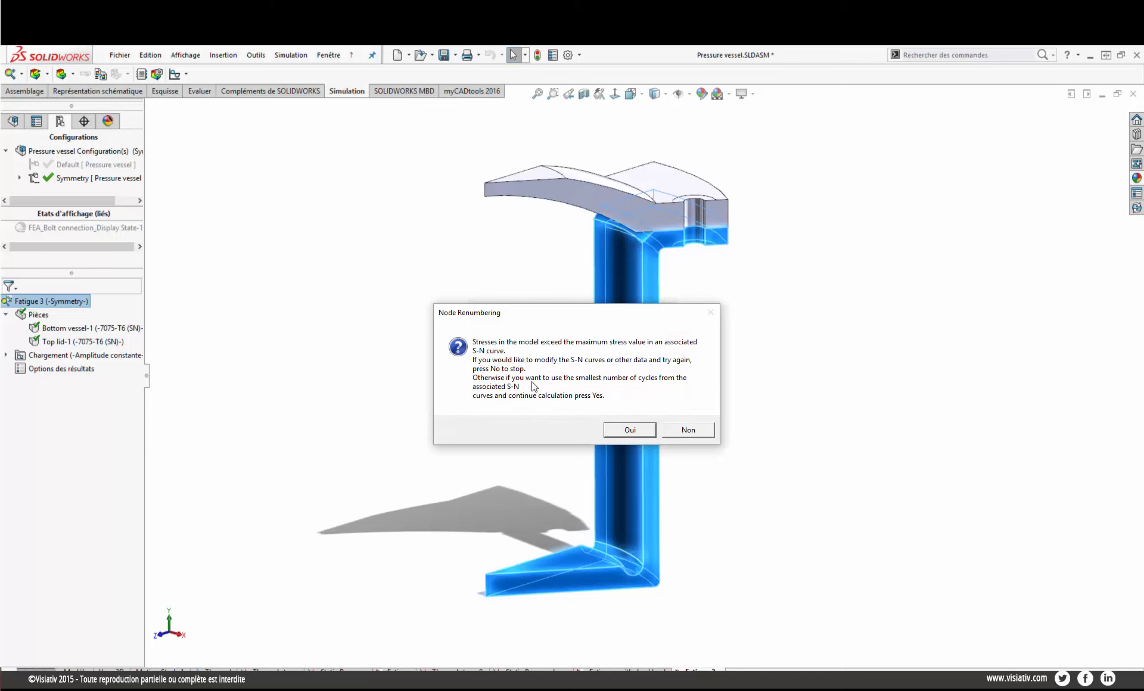
click(629, 430)
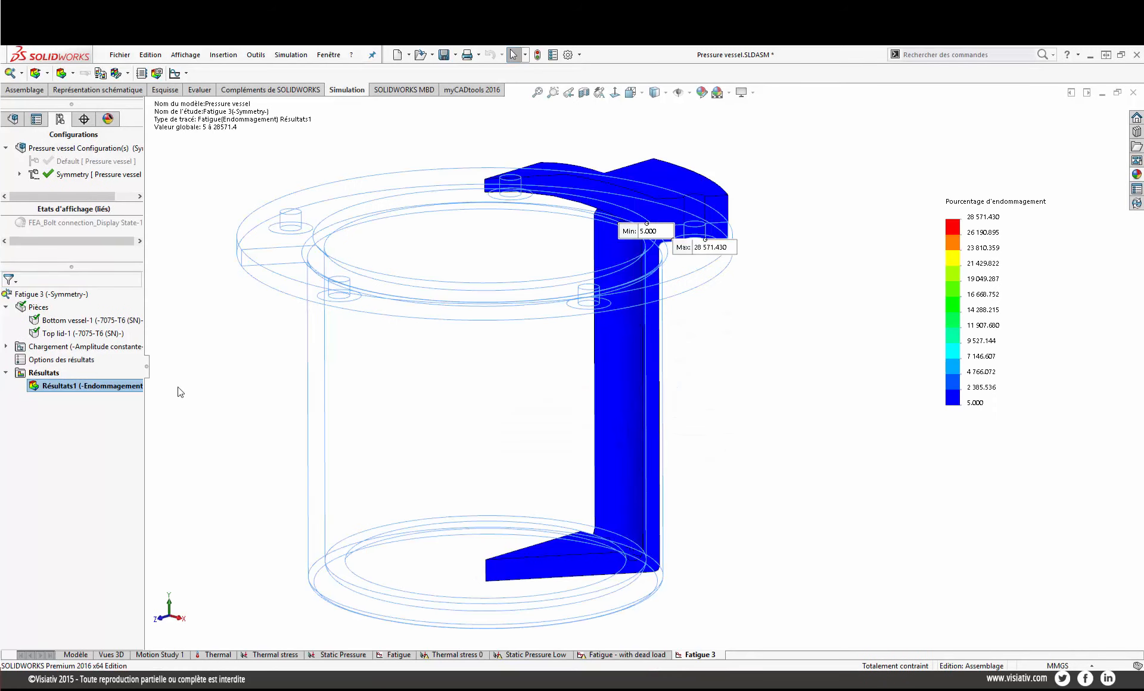
- Set the damage plot's legend maximum to 100 to examine the damage around the bolt hole under the flange
middle_drag(796, 377, 733, 196)
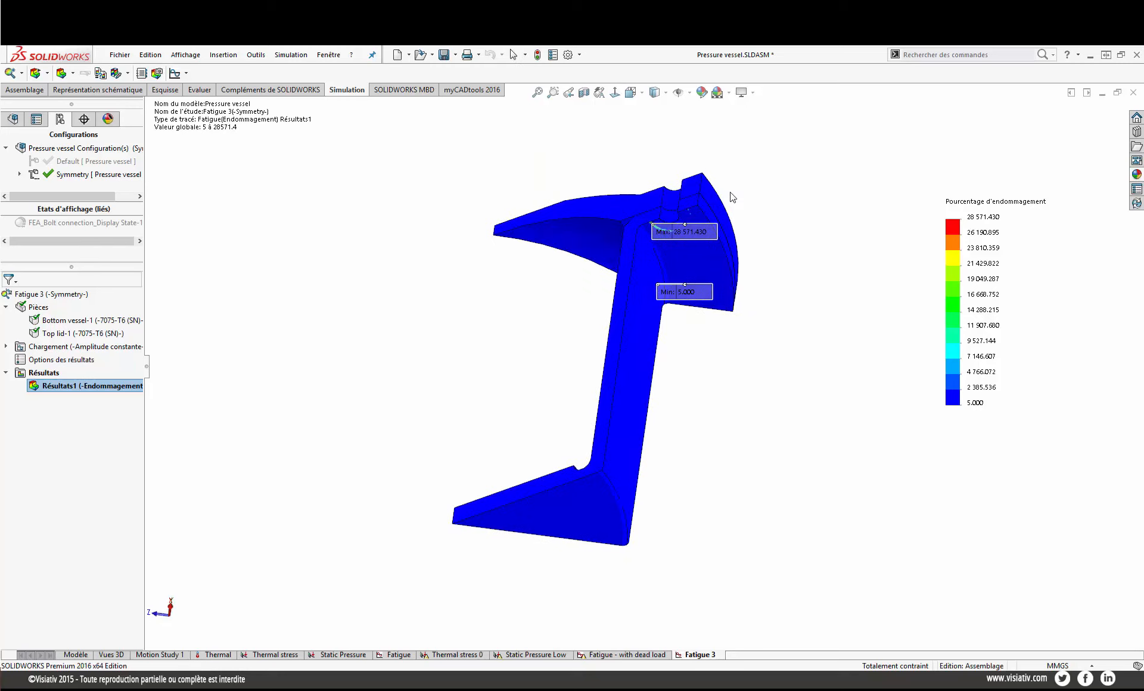
scroll(678, 257, down, 5)
scroll(633, 226, down, 2)
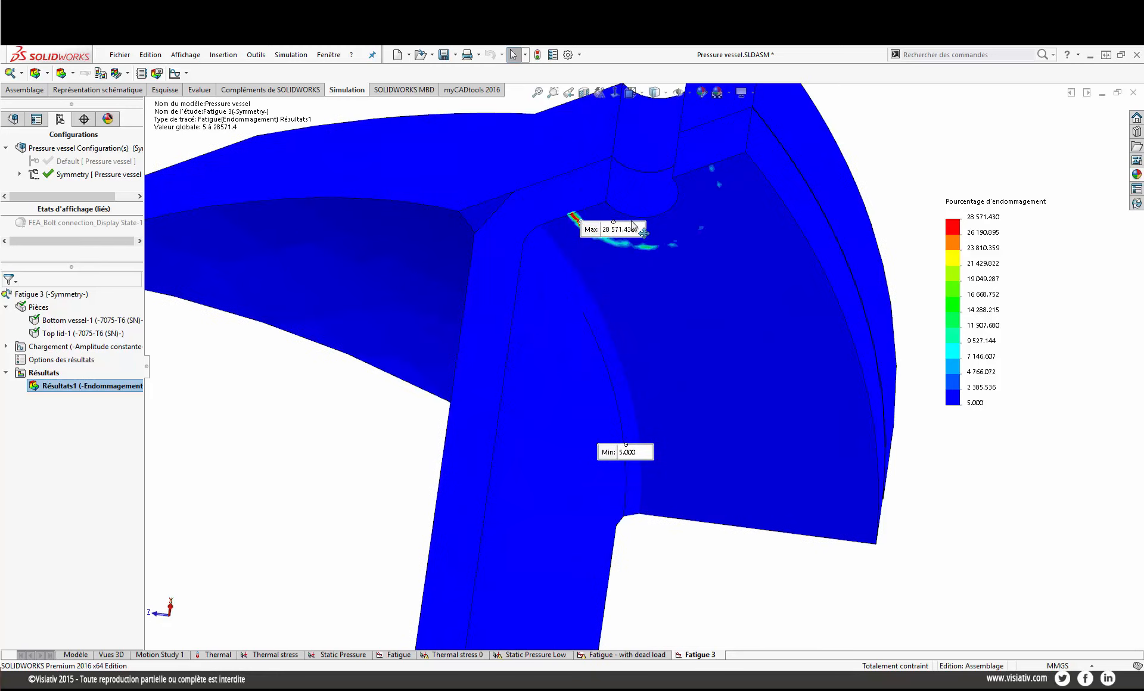
scroll(633, 225, down, 1)
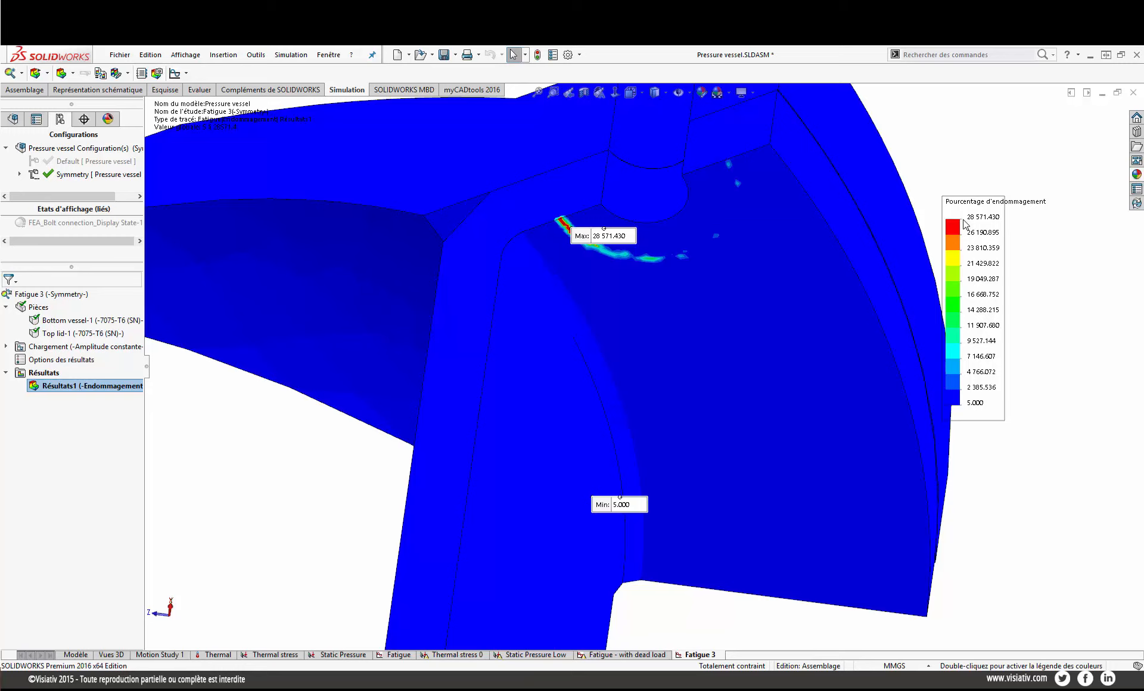
double_click(993, 221)
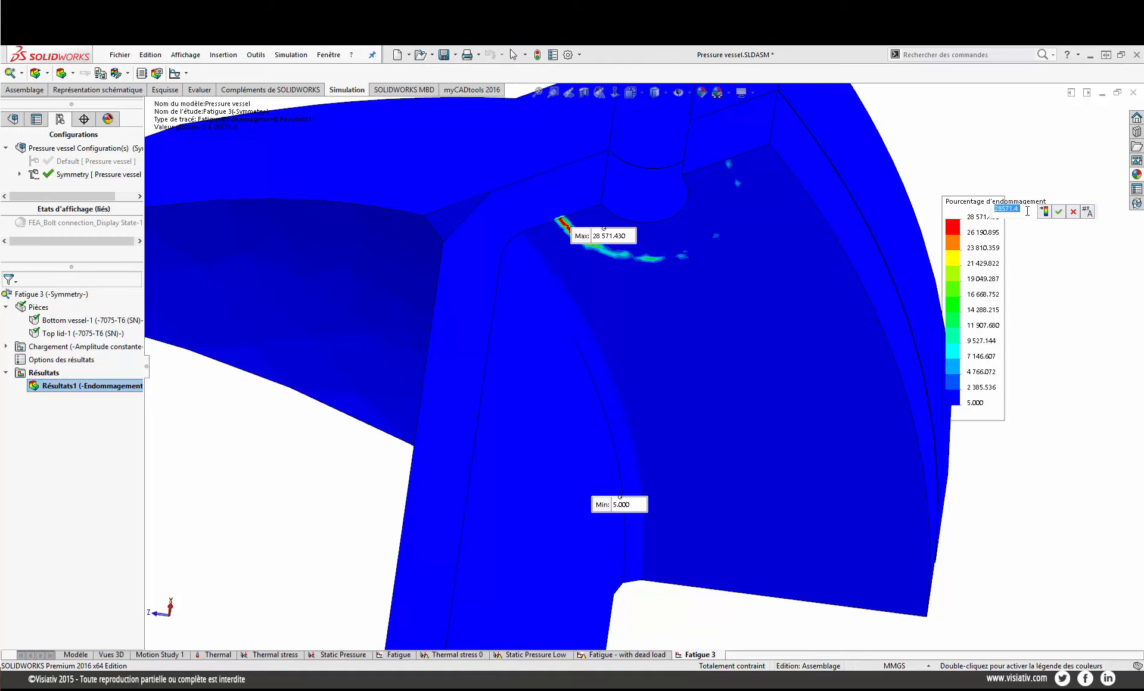
text(100)
click(1060, 211)
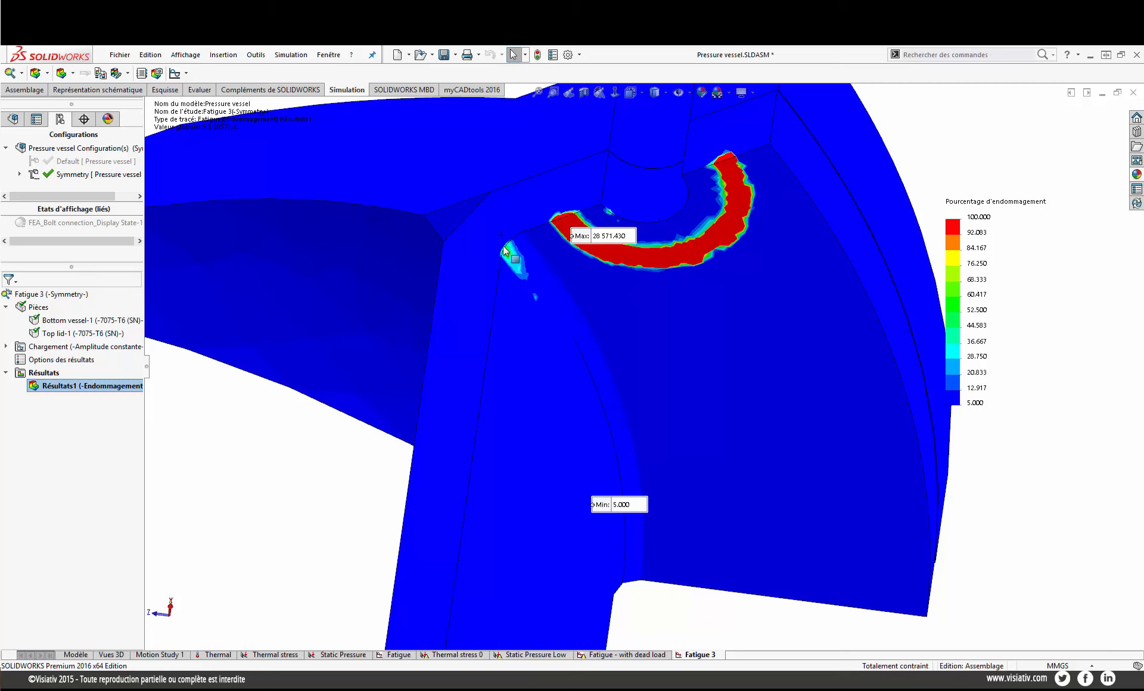
- Probe the damage percentage at the hot spot on the fillet beneath the flange, and move the callout clear of it
scroll(505, 250, down, 4)
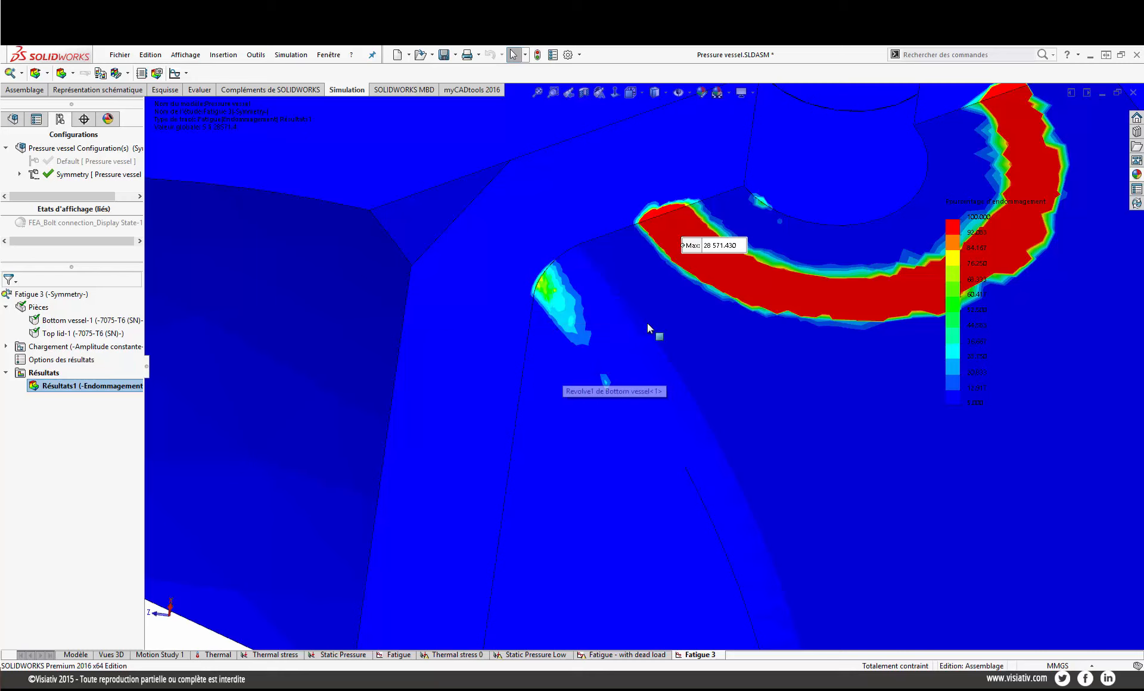
scroll(647, 323, up, 2)
right_click(946, 332)
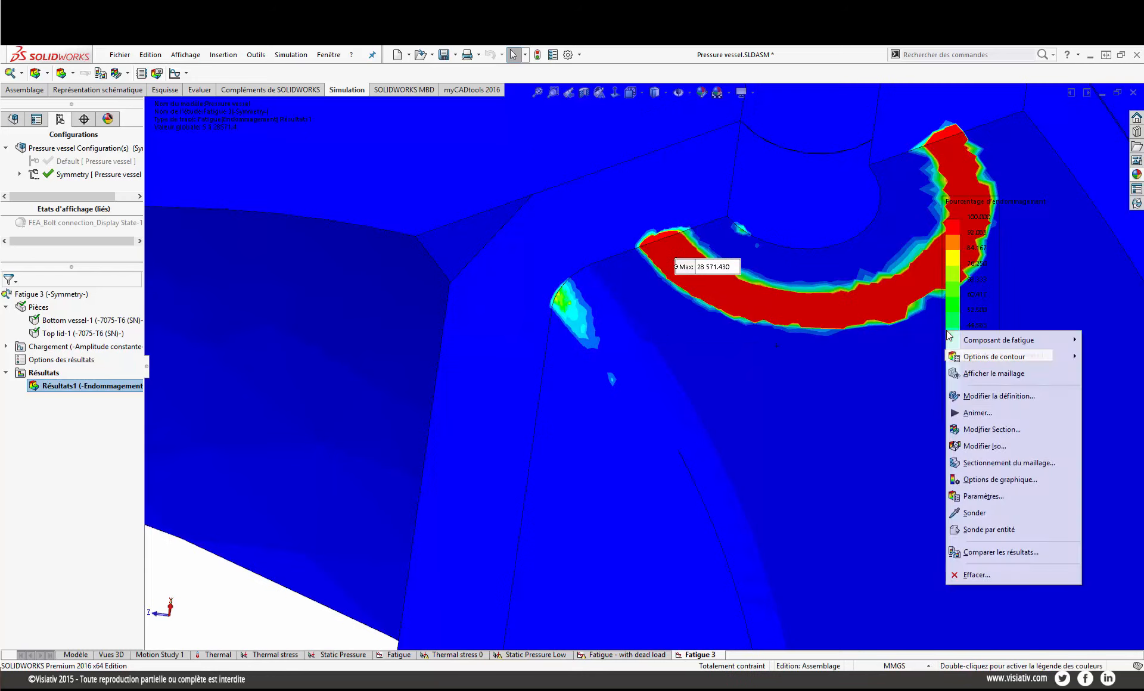
click(986, 515)
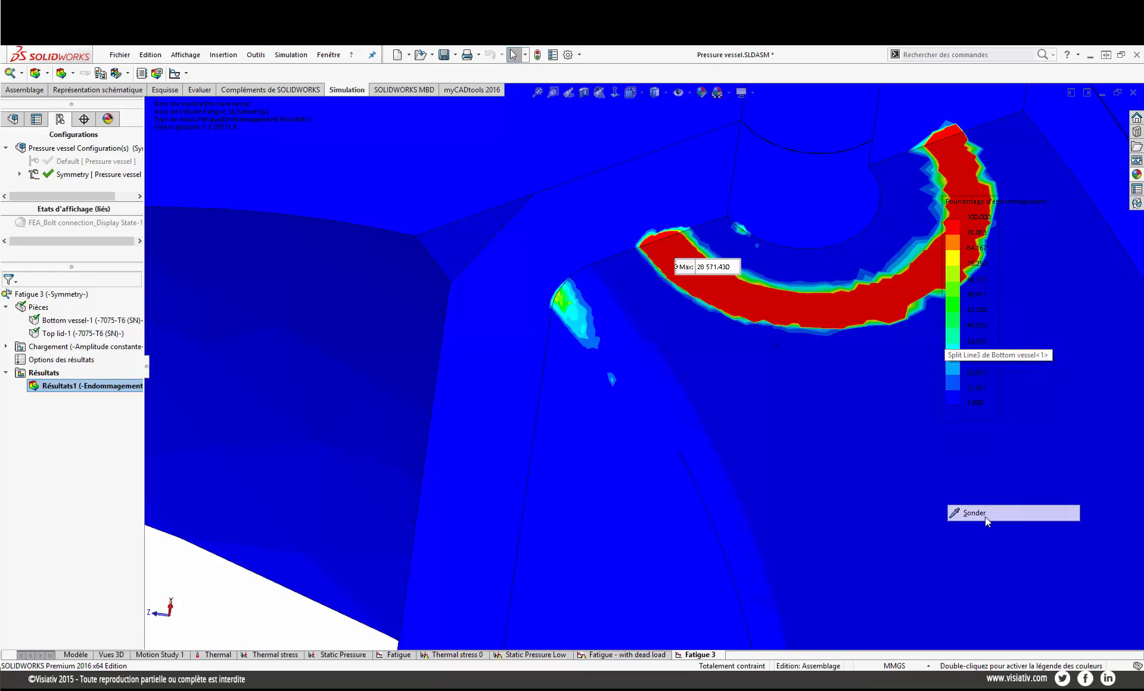
click(557, 301)
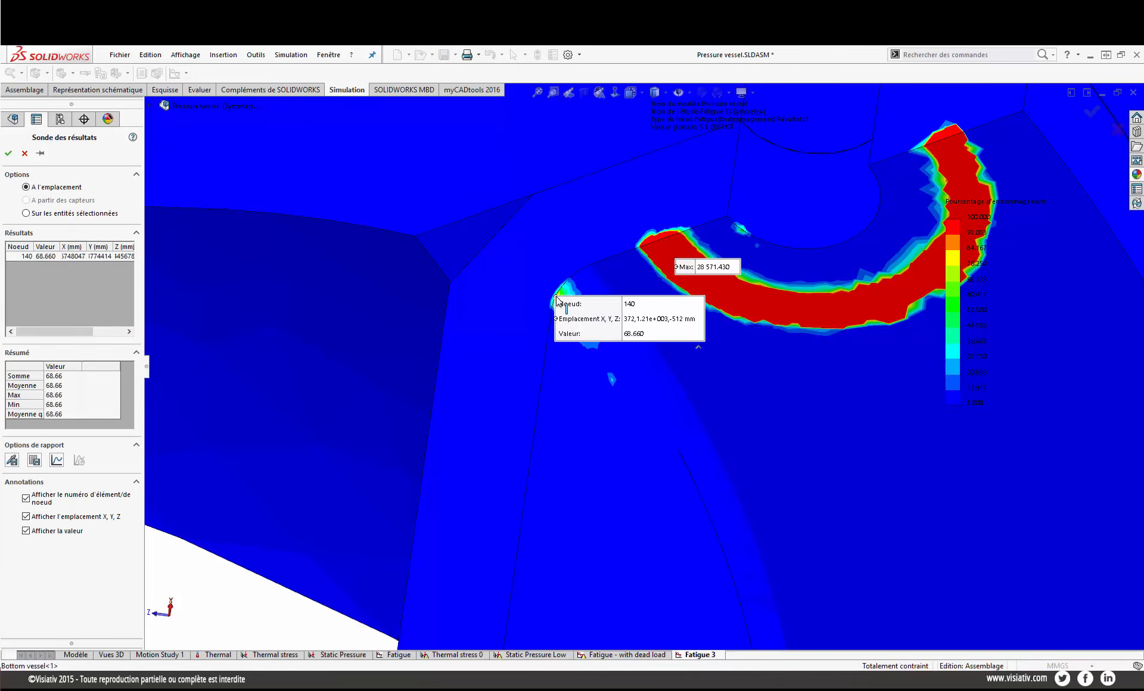
drag(596, 301, 513, 233)
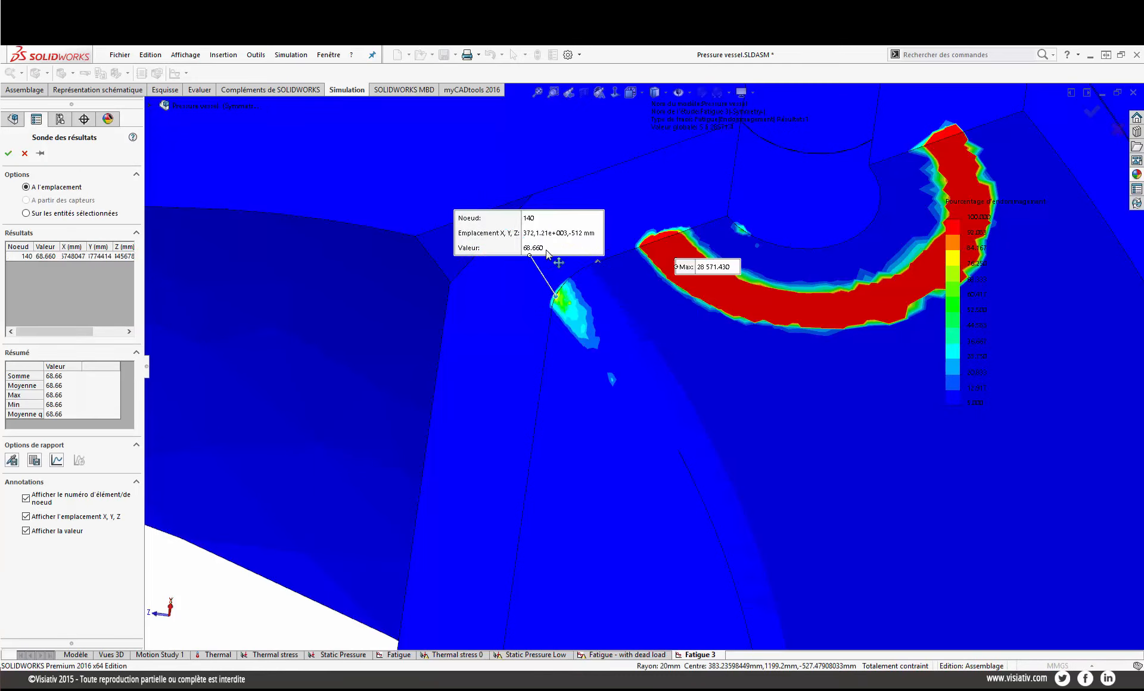